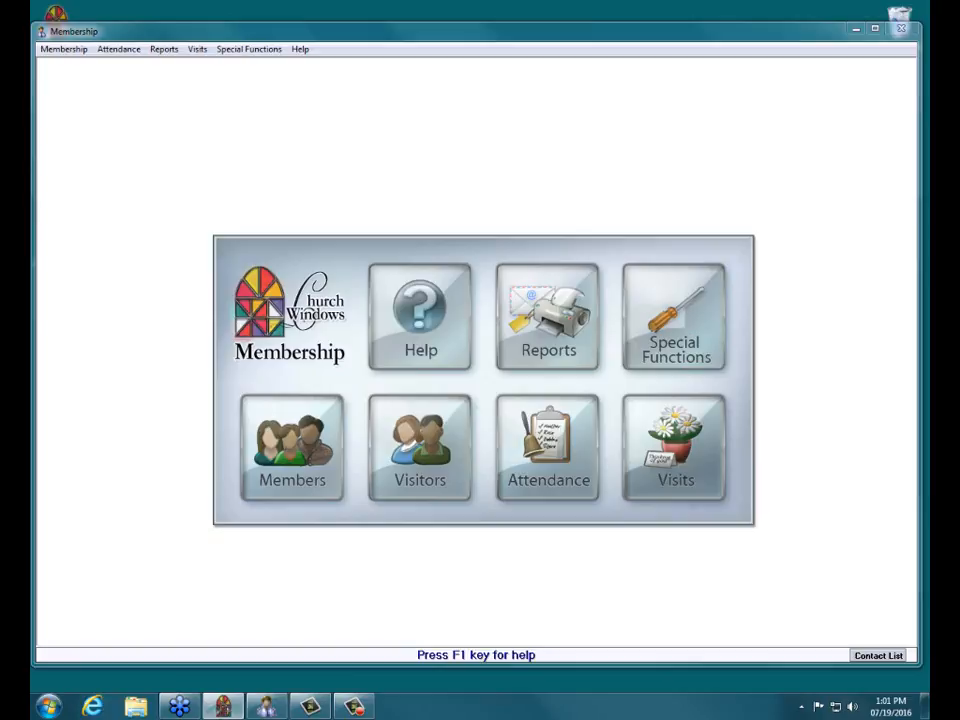
pyautogui.moveTo(232, 706)
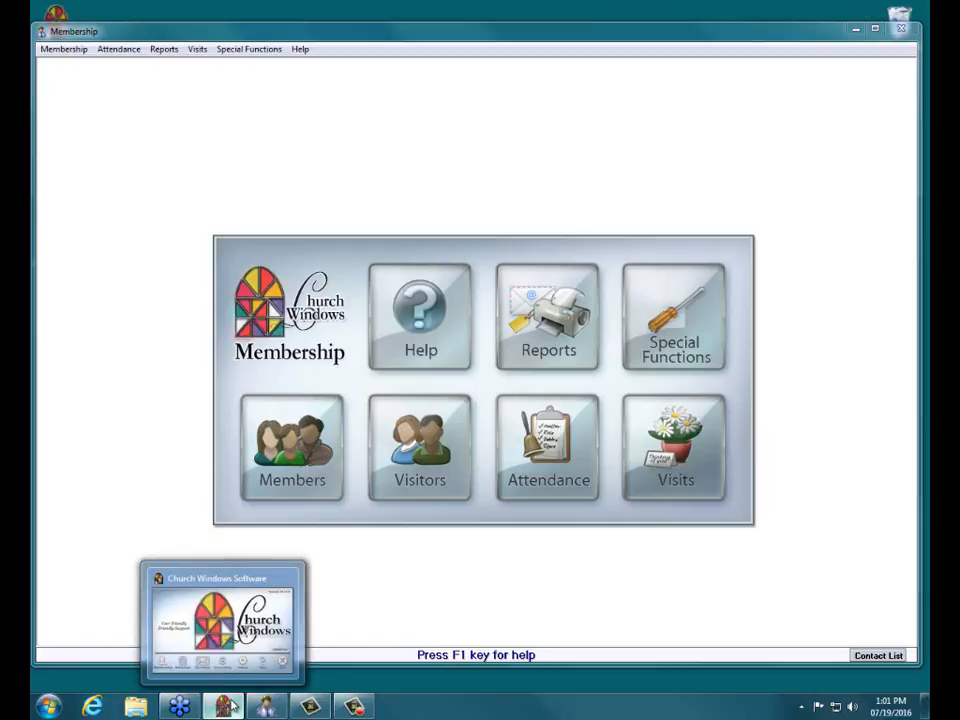
pyautogui.click(234, 610)
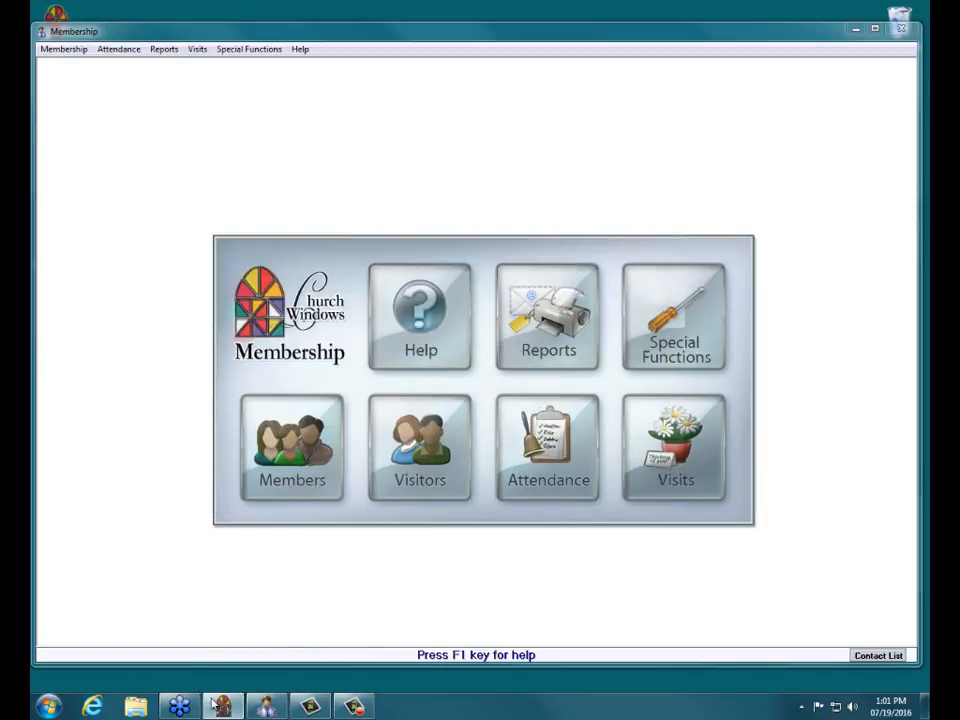
pyautogui.click(220, 706)
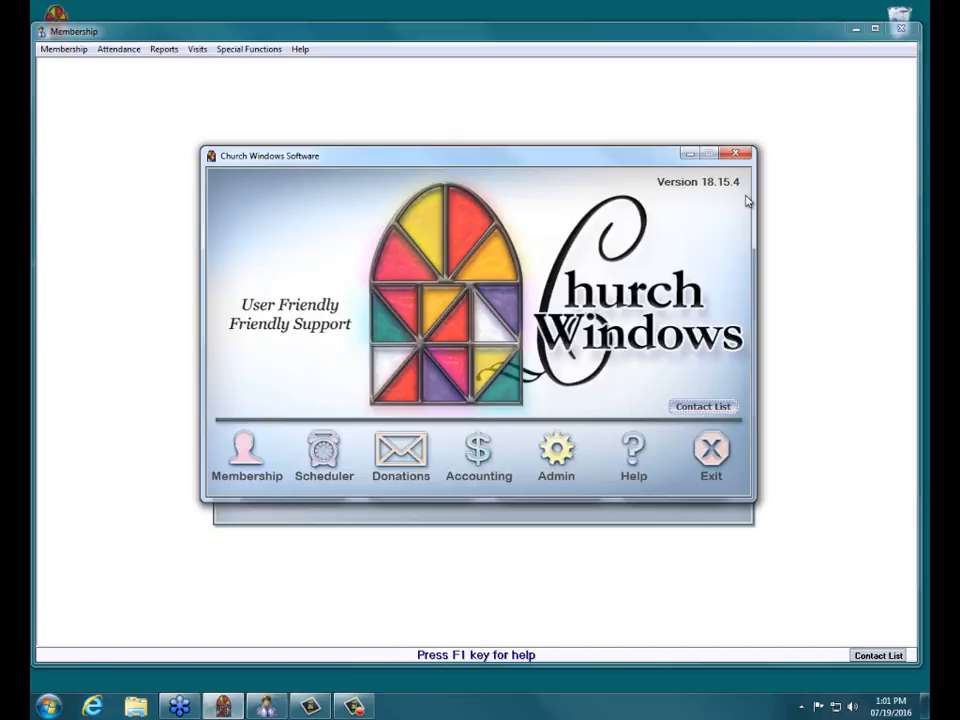
pyautogui.click(689, 154)
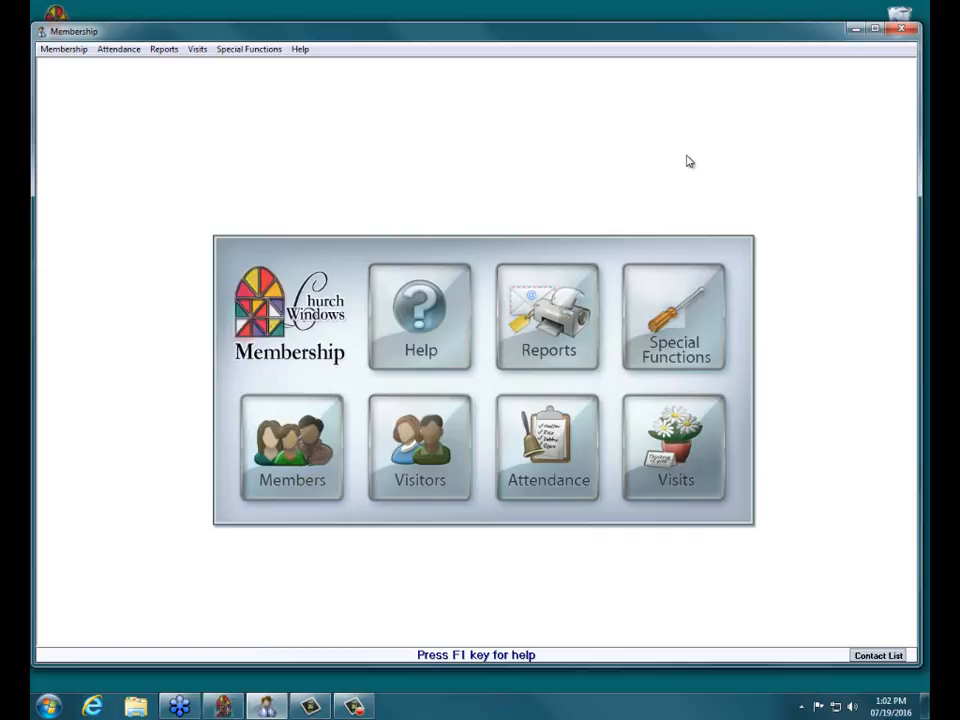
# Step: Open the Reports/Directory/Export report setup from the membership reports
pyautogui.click(572, 355)
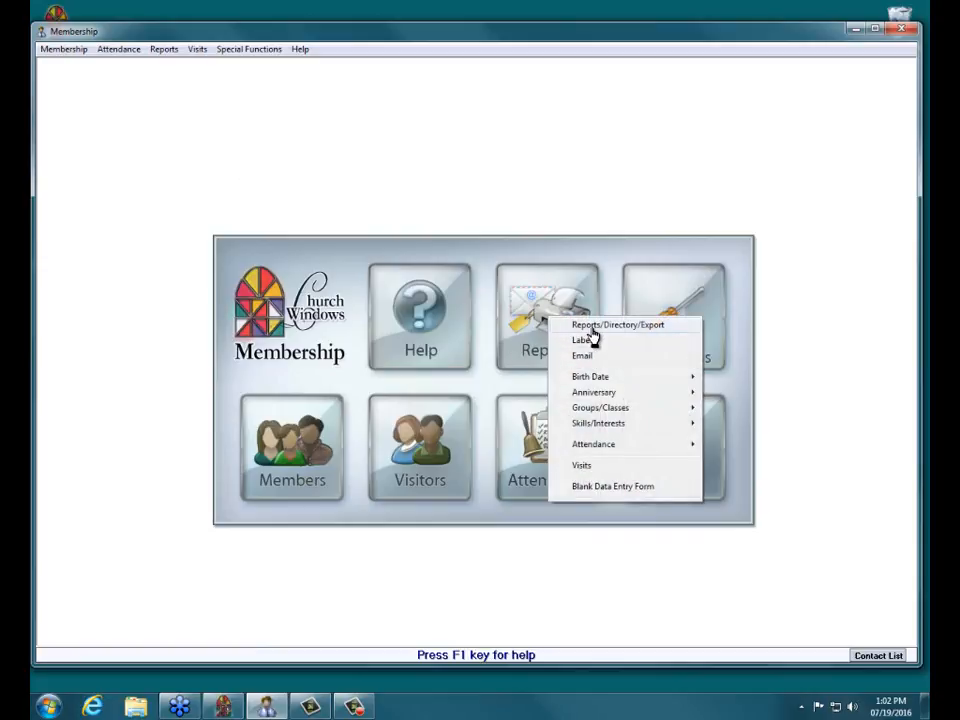
pyautogui.click(592, 333)
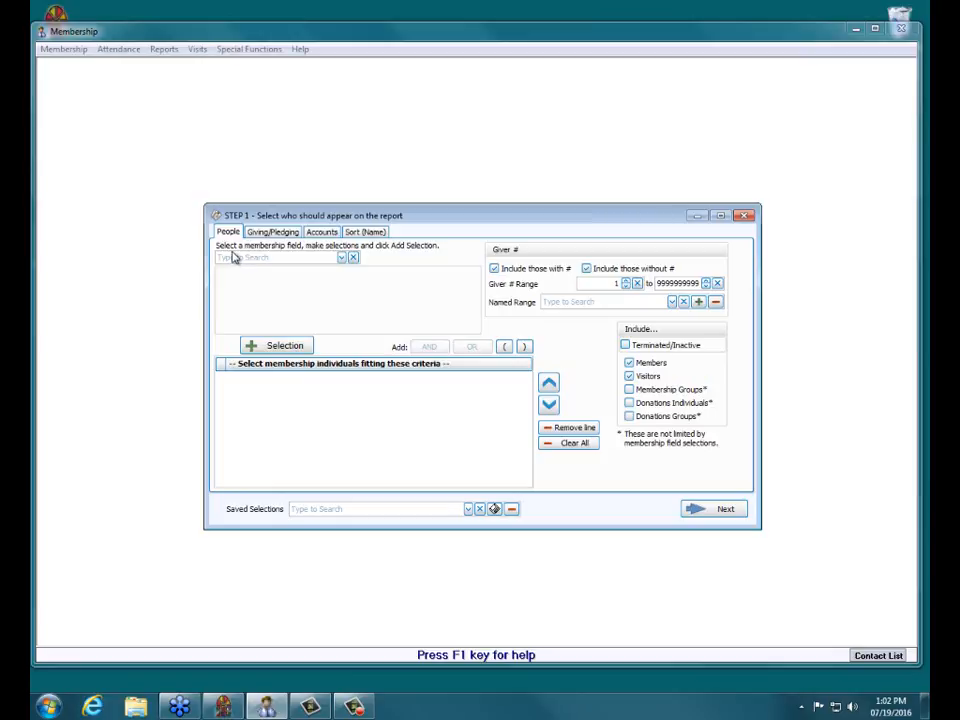
# Step: Look through the list of membership fields available for selecting people, leaving no field chosen
pyautogui.click(342, 259)
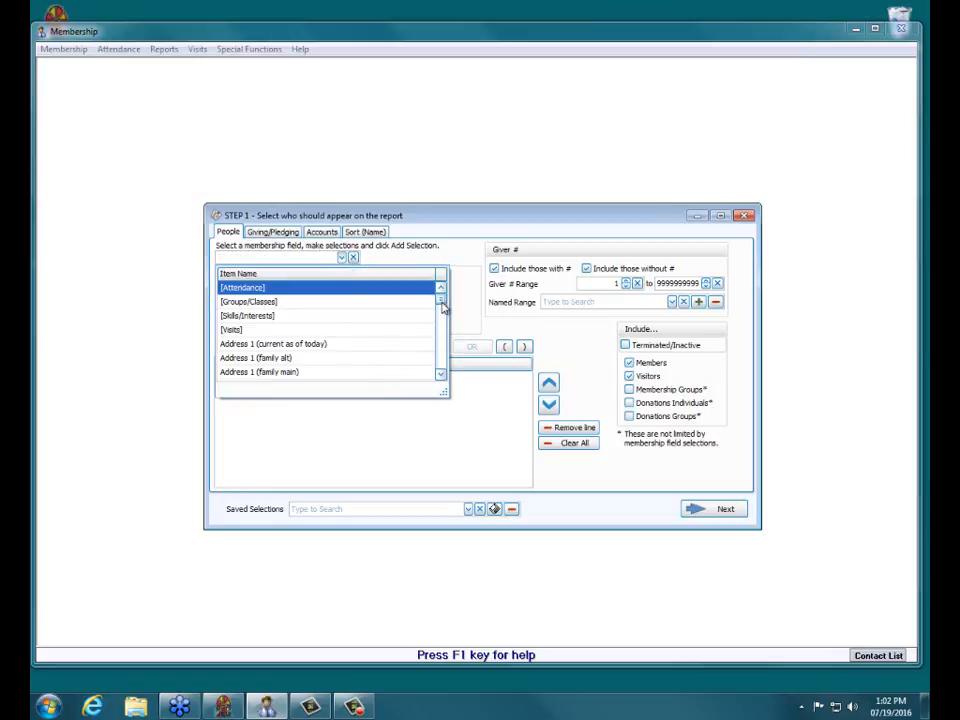
pyautogui.moveTo(443, 307); pyautogui.dragTo(444, 333)
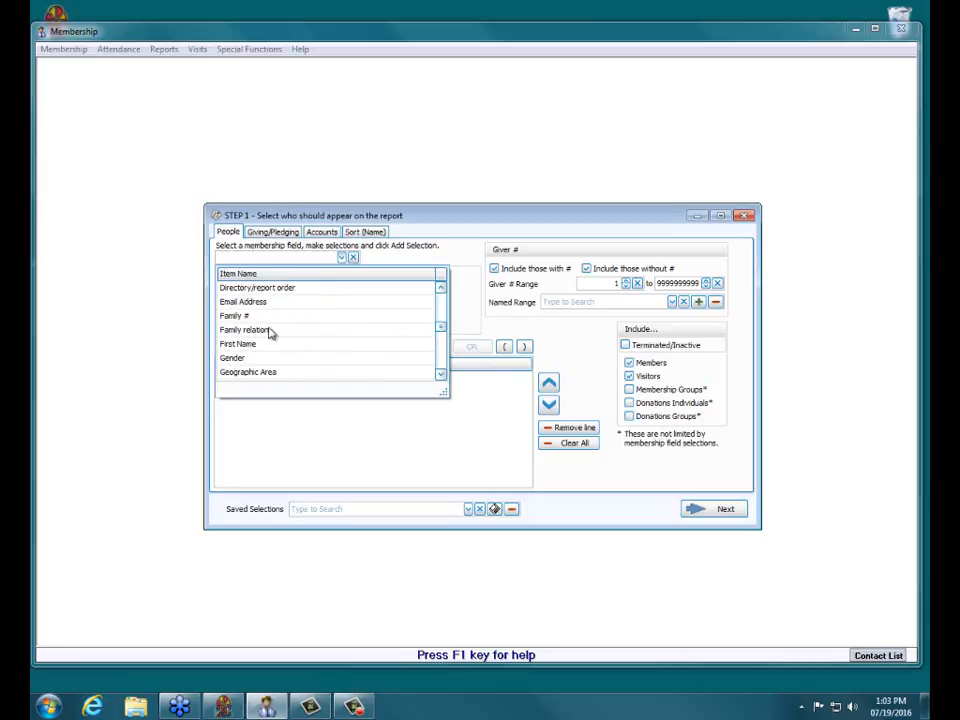
pyautogui.moveTo(441, 332); pyautogui.dragTo(440, 335)
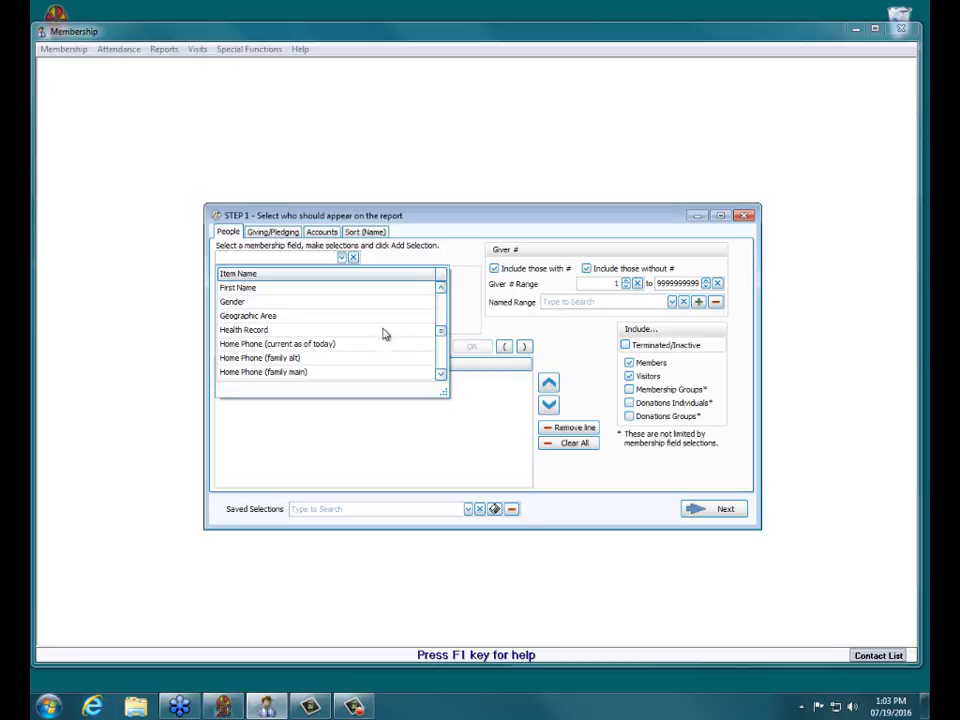
pyautogui.click(440, 374)
pyautogui.click(440, 374)
pyautogui.click(441, 374)
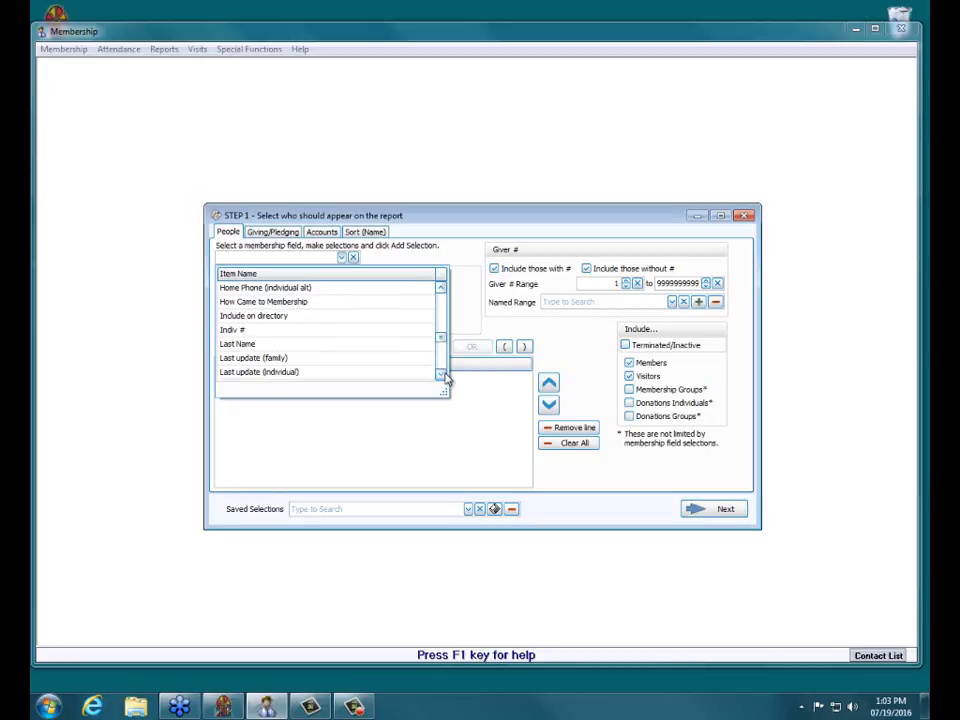
pyautogui.click(441, 374)
pyautogui.click(441, 374)
pyautogui.click(441, 374)
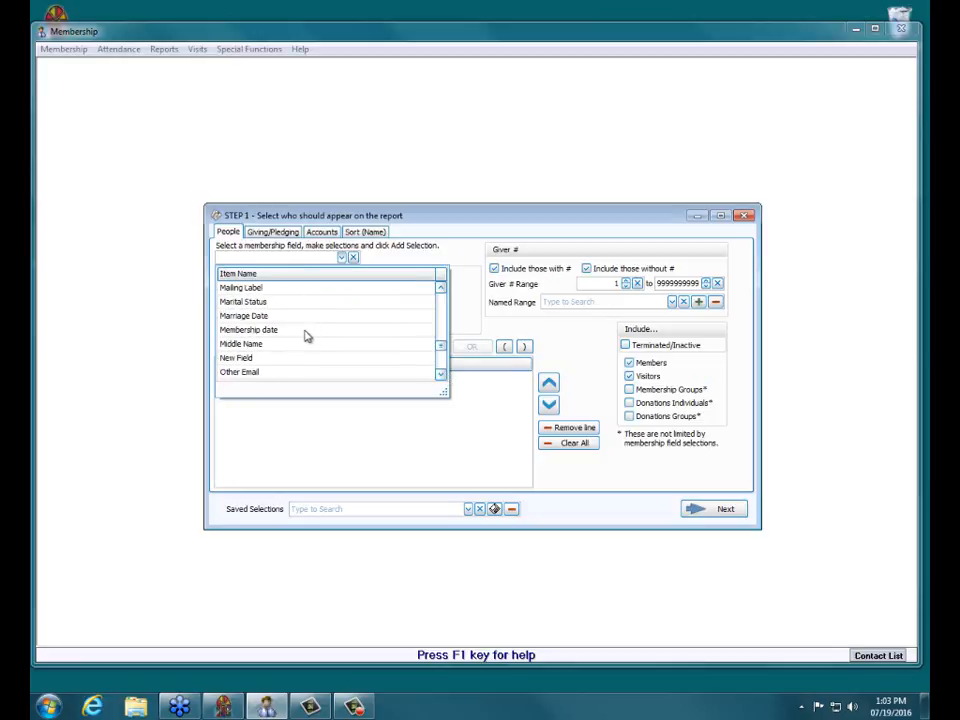
pyautogui.click(440, 375)
pyautogui.click(440, 375)
pyautogui.click(440, 375)
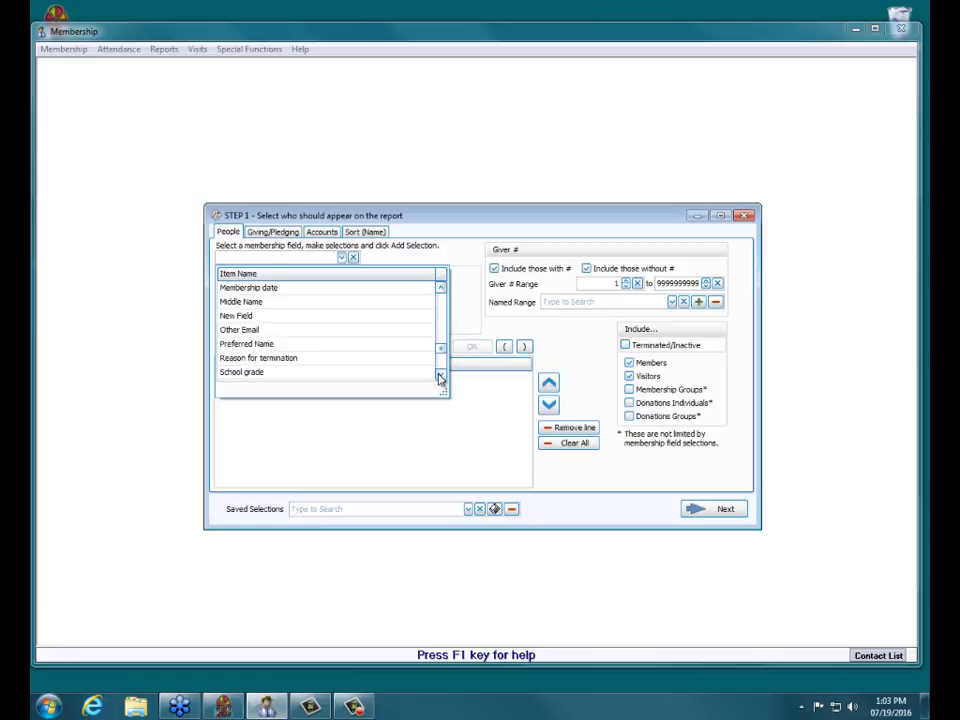
pyautogui.click(440, 375)
pyautogui.click(440, 375)
pyautogui.click(440, 375)
pyautogui.click(440, 375)
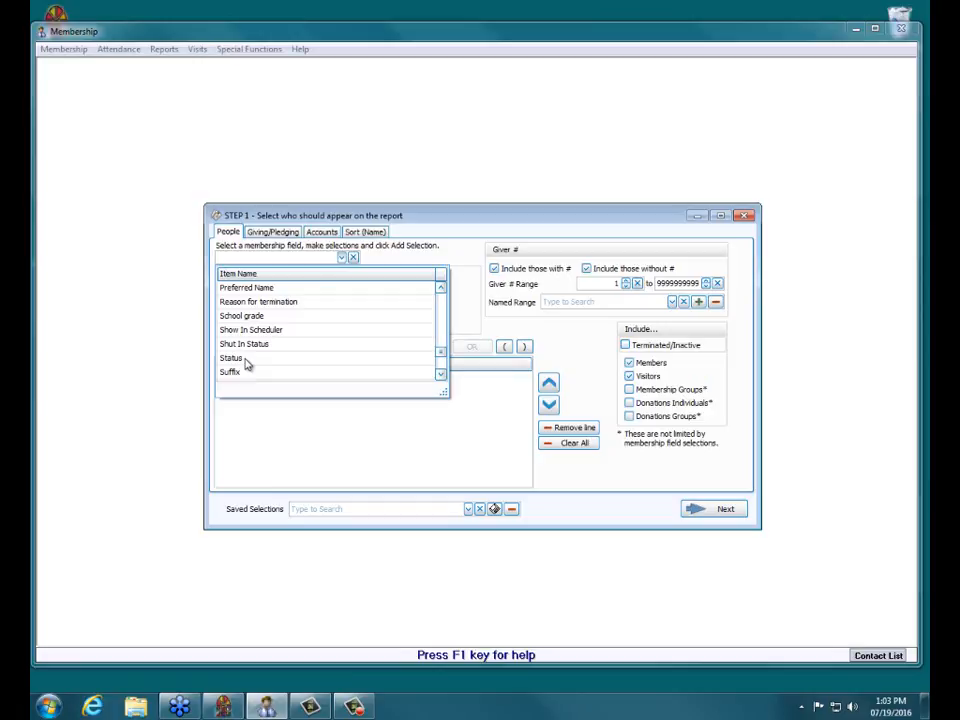
pyautogui.click(441, 375)
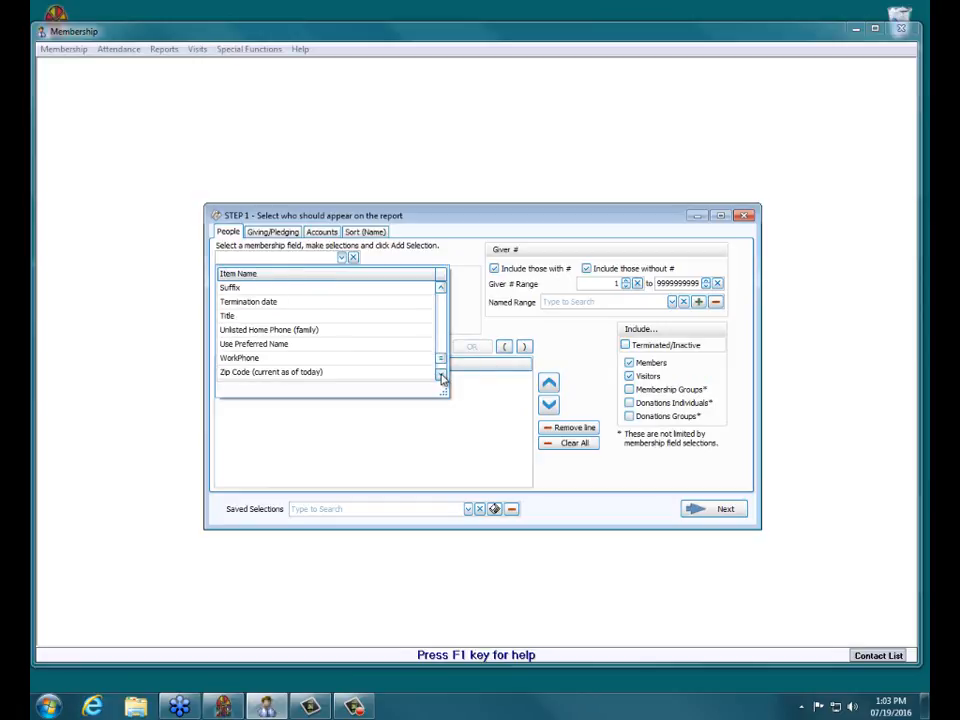
pyautogui.click(441, 375)
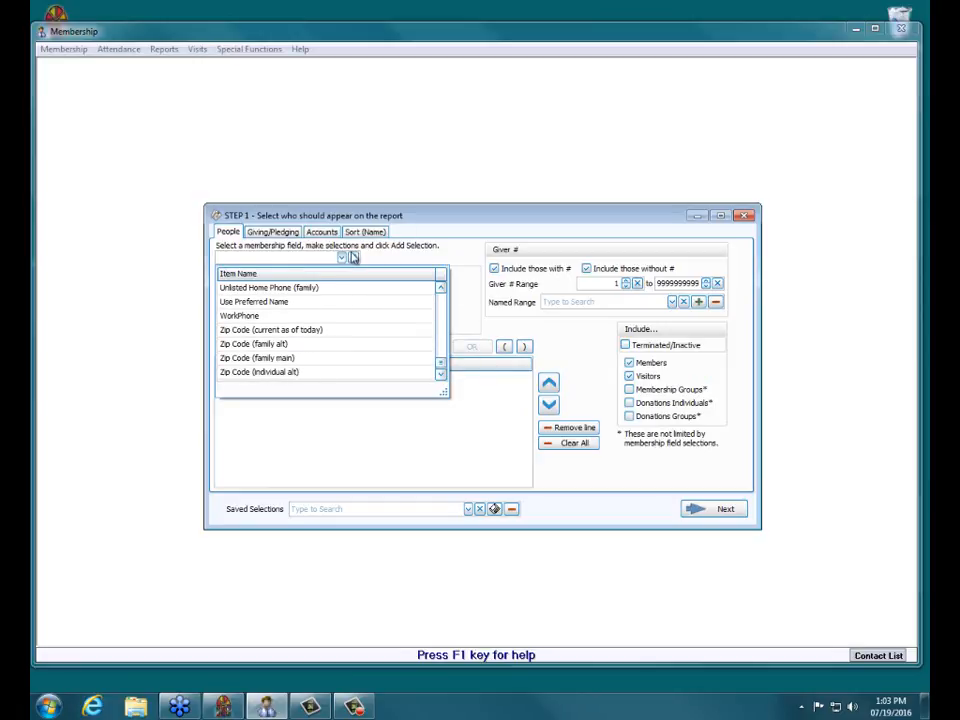
pyautogui.click(370, 315)
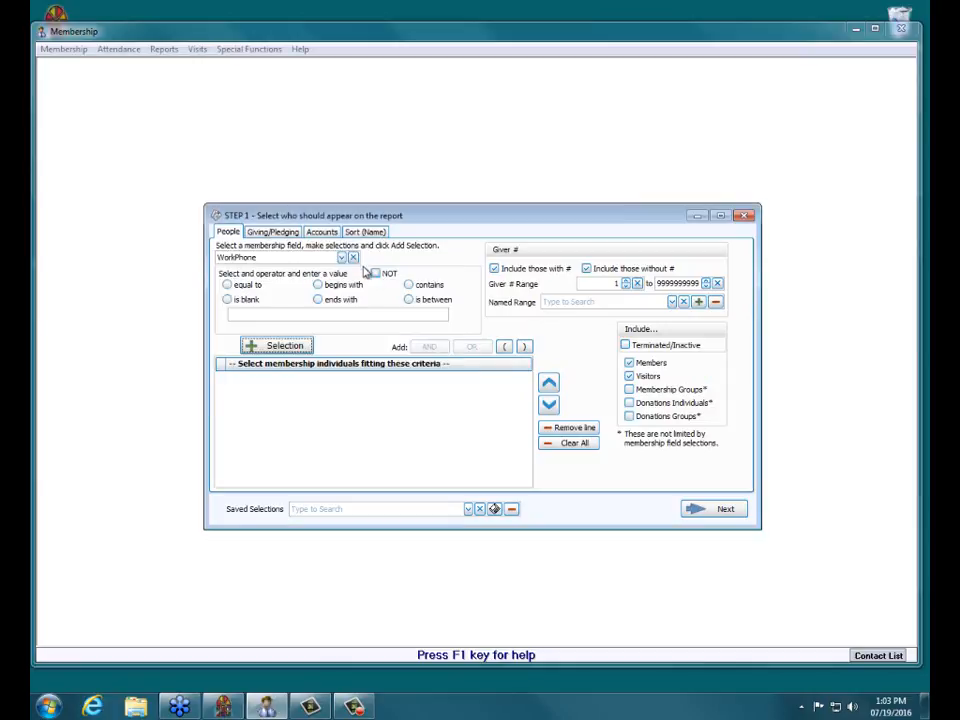
pyautogui.click(353, 257)
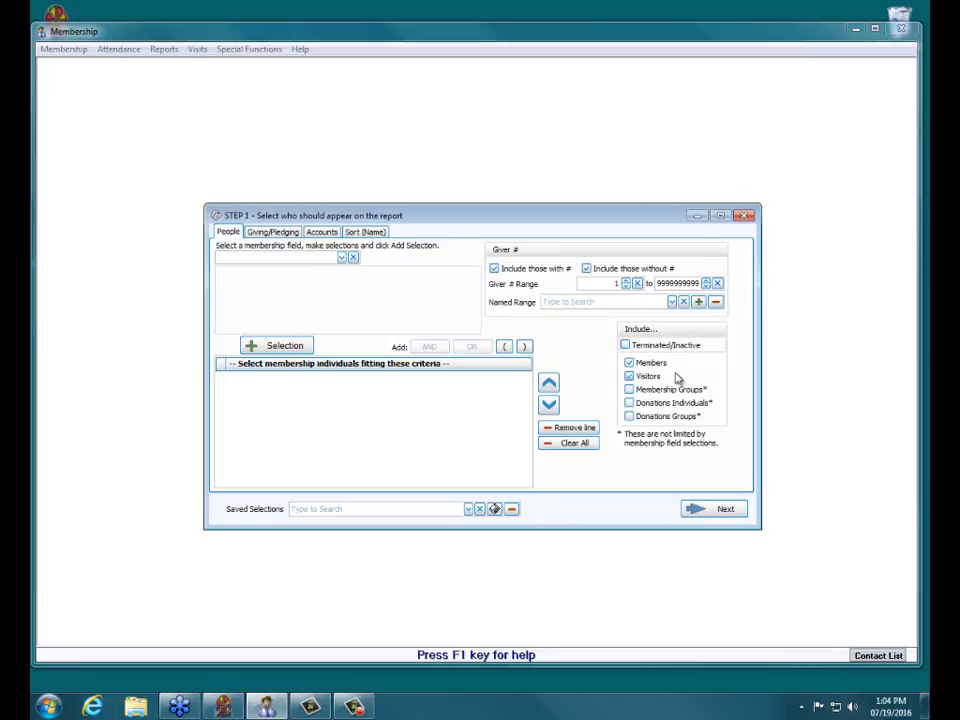
# Step: Try excluding Members and Visitors from the report one at a time, including each again
pyautogui.click(652, 363)
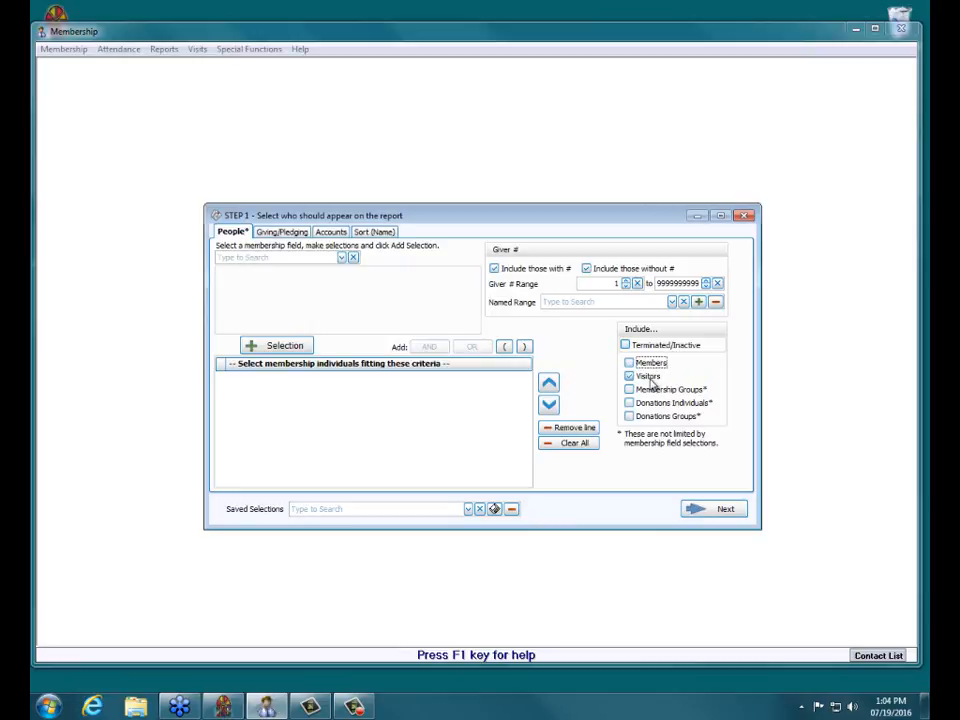
pyautogui.click(648, 363)
pyautogui.click(650, 377)
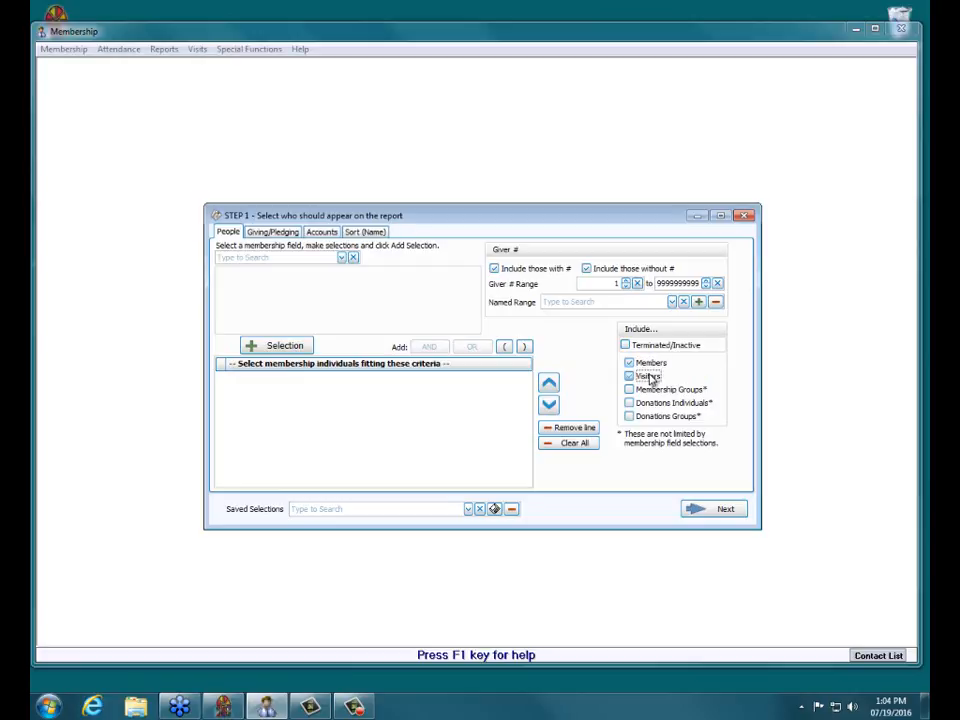
pyautogui.click(650, 377)
# Step: Try including Membership Groups, Donations Individuals and Donations Groups in the report, and exclude them again
pyautogui.click(658, 392)
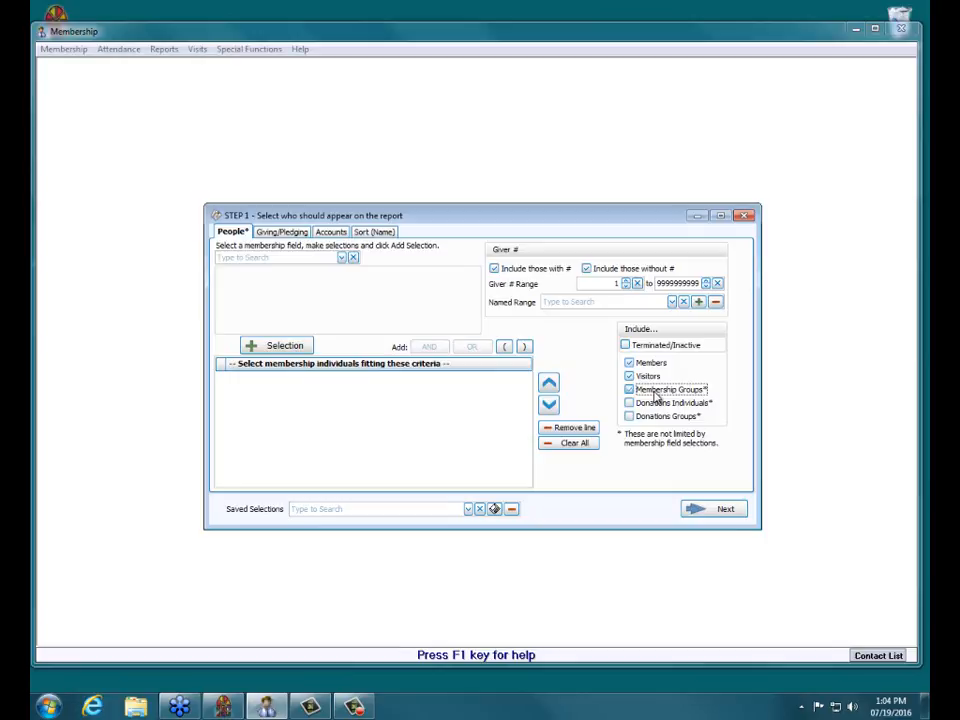
pyautogui.click(675, 403)
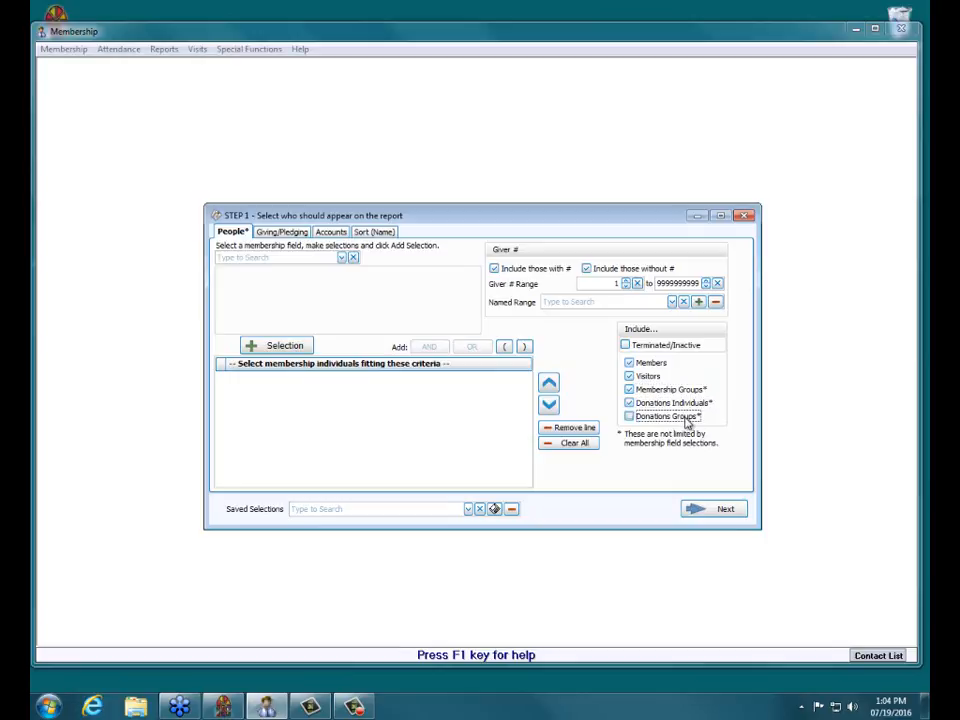
pyautogui.click(687, 423)
pyautogui.click(680, 402)
pyautogui.click(682, 417)
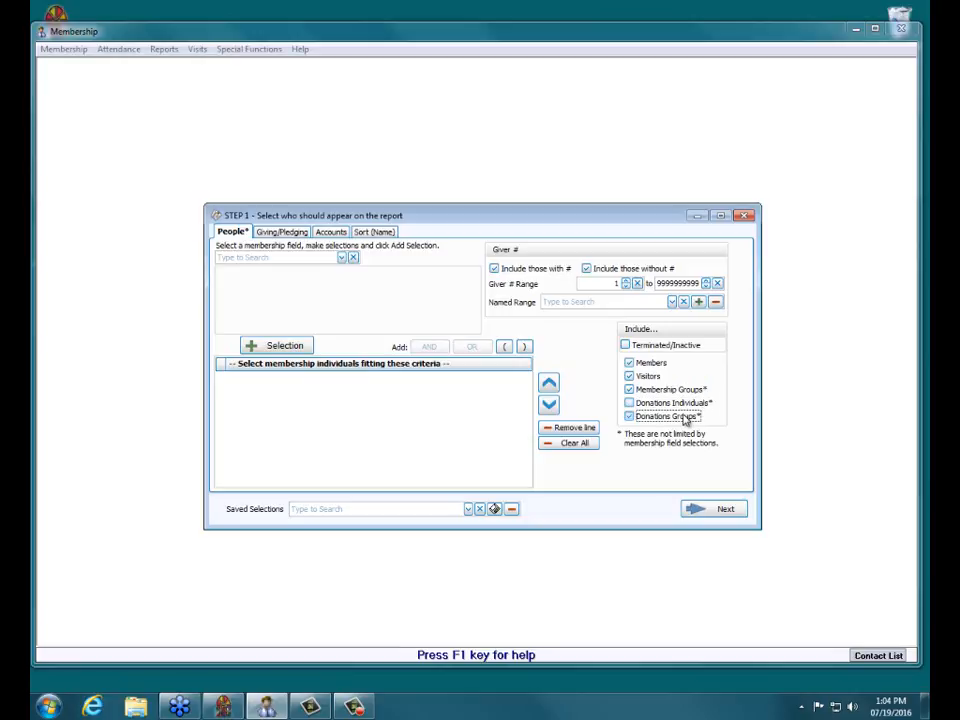
pyautogui.click(683, 390)
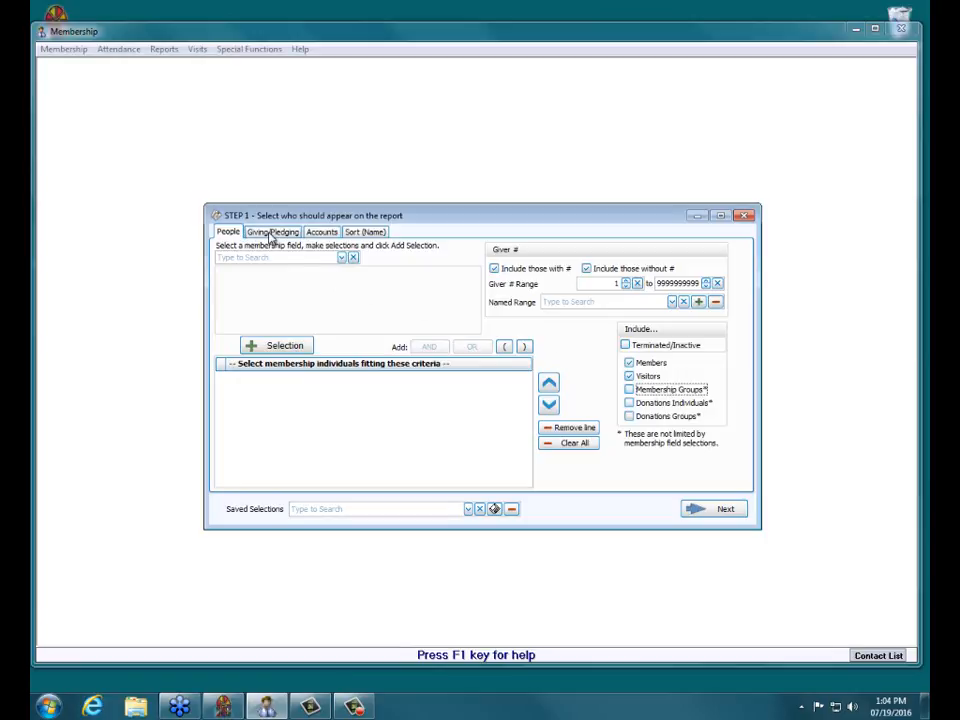
# Step: Set the giving criterion to only those who did not give and the pledging criterion to only those who pledged
pyautogui.click(270, 233)
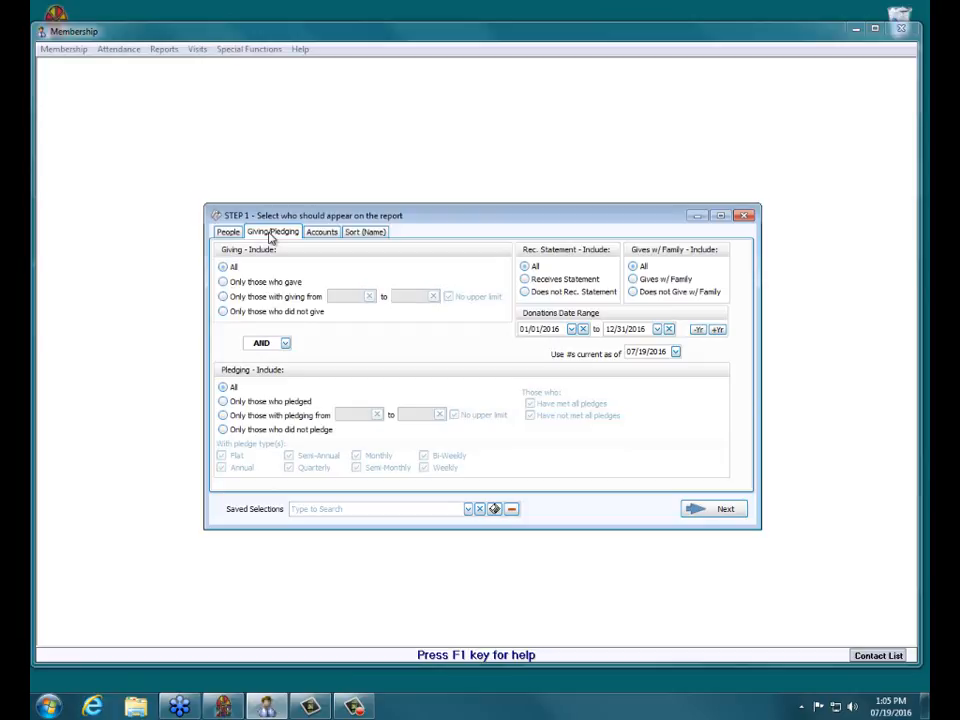
pyautogui.click(272, 283)
pyautogui.click(273, 297)
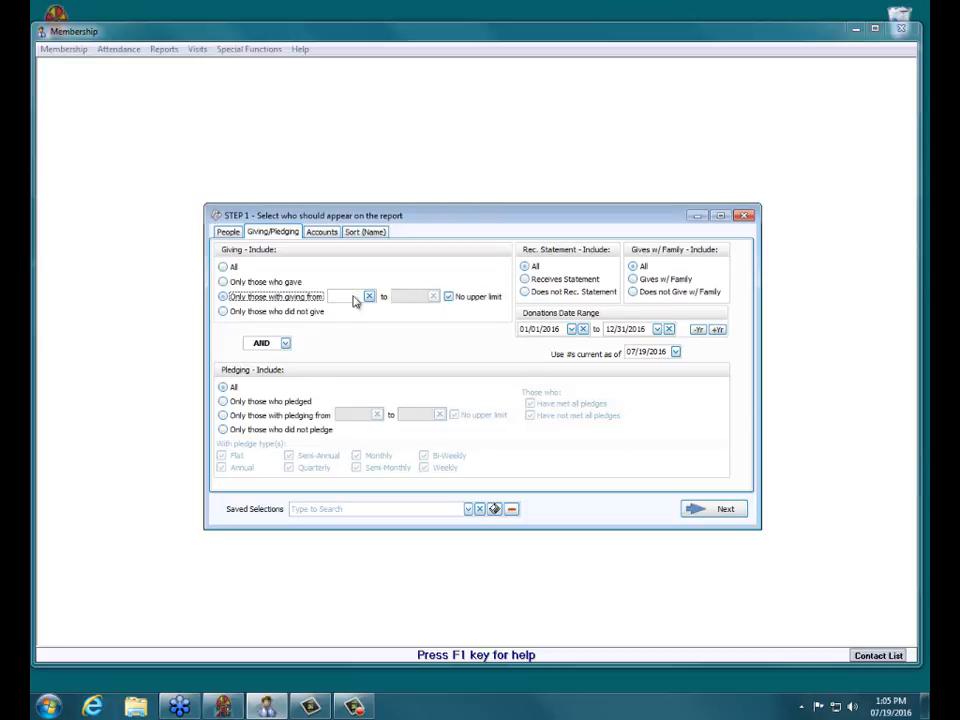
pyautogui.click(278, 315)
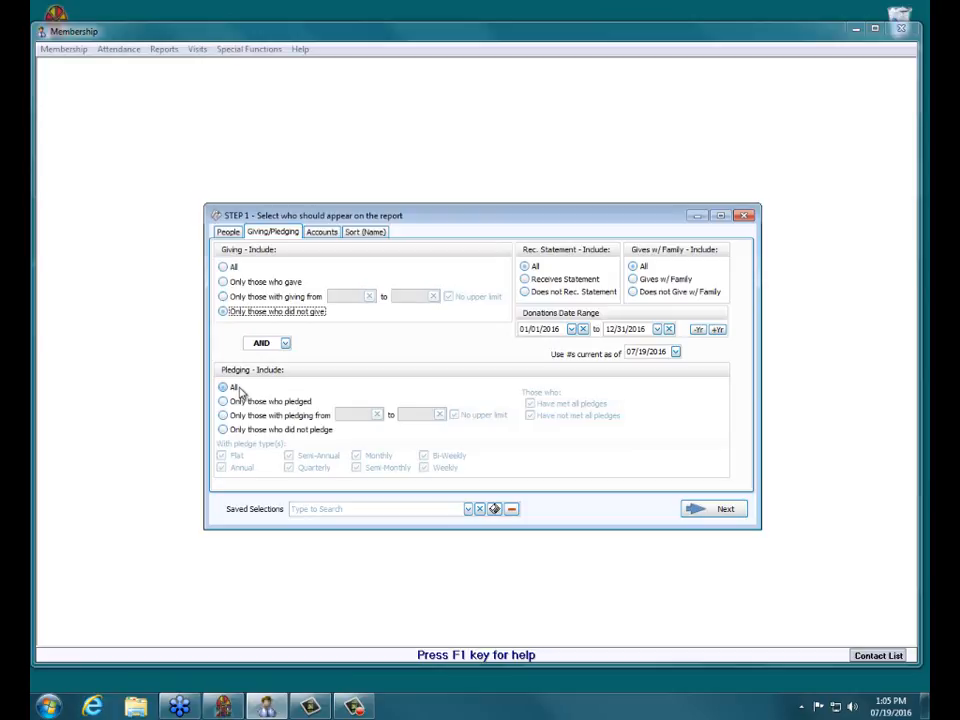
pyautogui.click(254, 404)
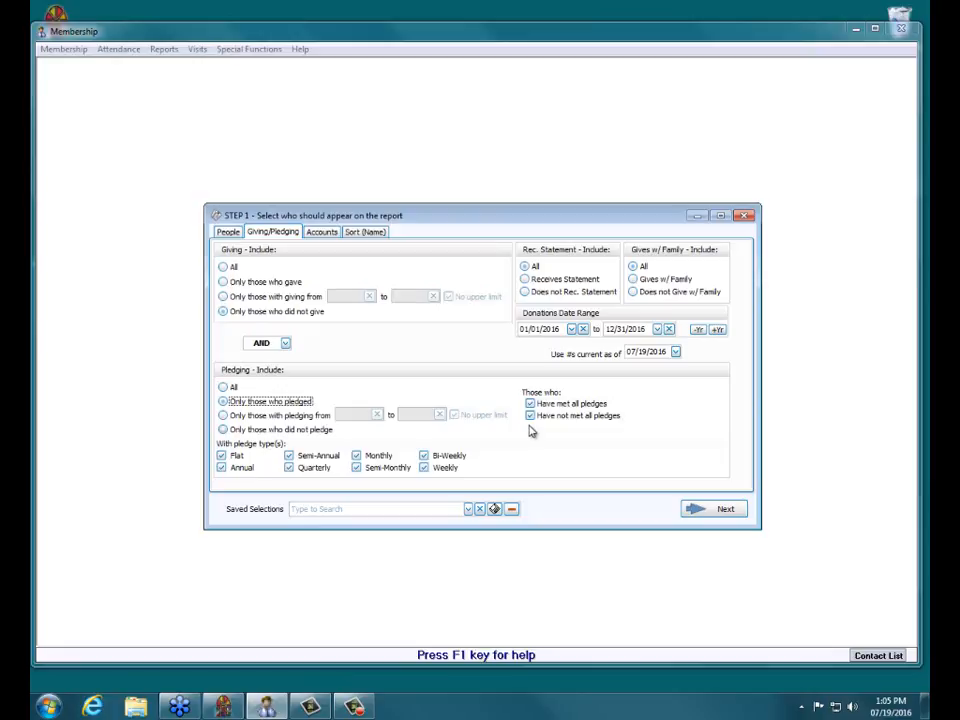
# Step: Limit the pledge types to Annual by excluding all the other types
pyautogui.click(236, 457)
pyautogui.click(330, 467)
pyautogui.click(331, 458)
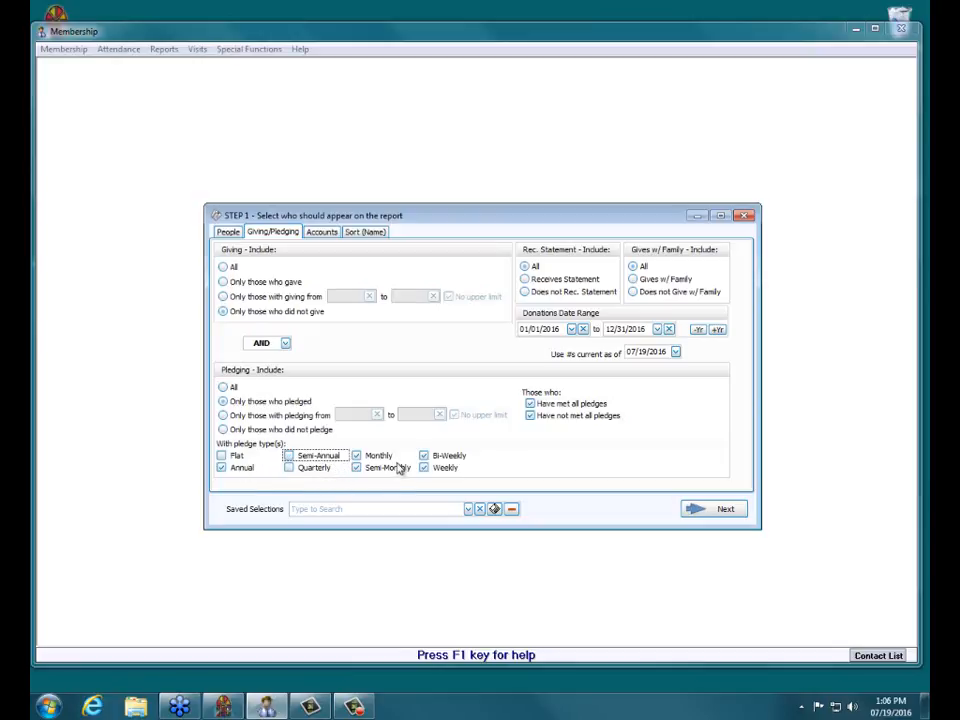
pyautogui.click(397, 459)
pyautogui.click(401, 470)
pyautogui.click(426, 469)
pyautogui.click(425, 457)
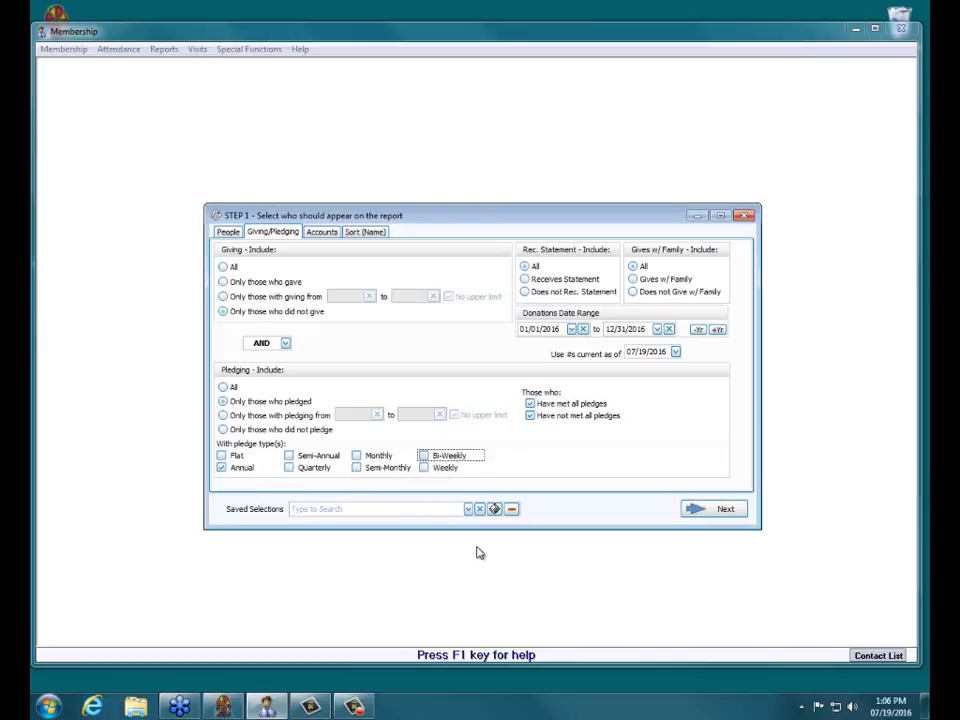
# Step: Include the flat, semi-annual, quarterly, monthly, semi-monthly, weekly and bi-weekly pledge types again
pyautogui.click(230, 458)
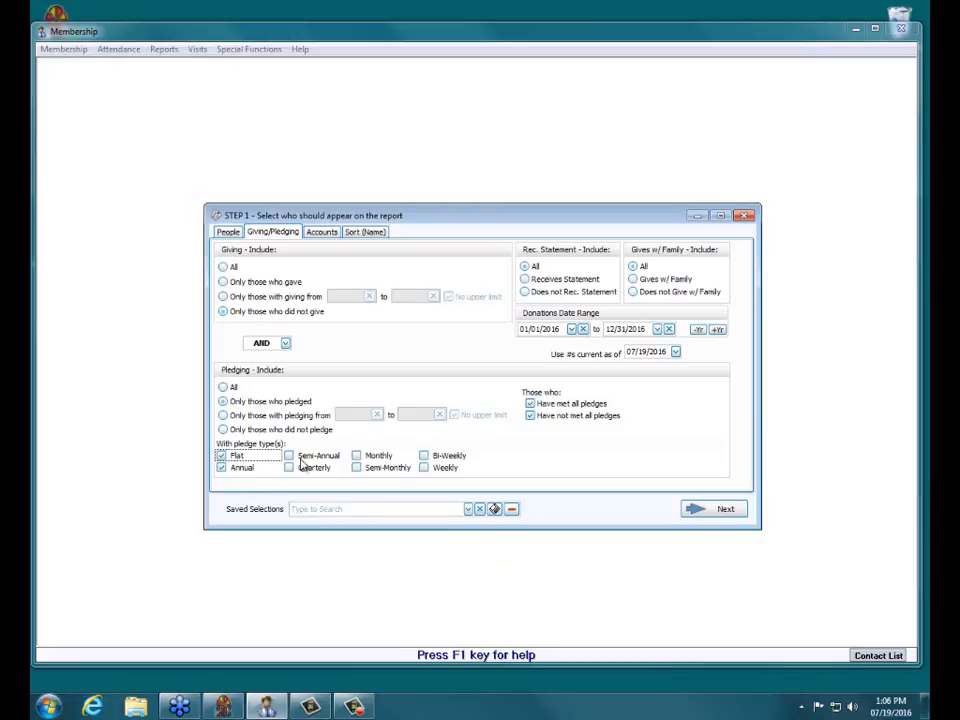
pyautogui.click(305, 457)
pyautogui.click(310, 468)
pyautogui.click(399, 469)
pyautogui.click(392, 455)
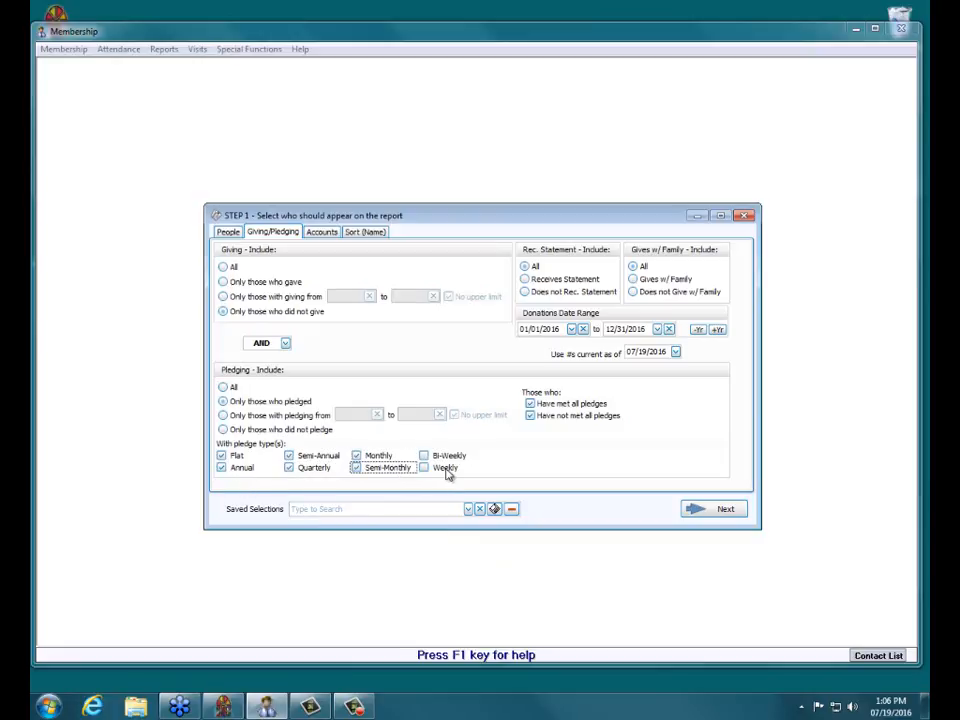
pyautogui.click(448, 468)
pyautogui.click(447, 456)
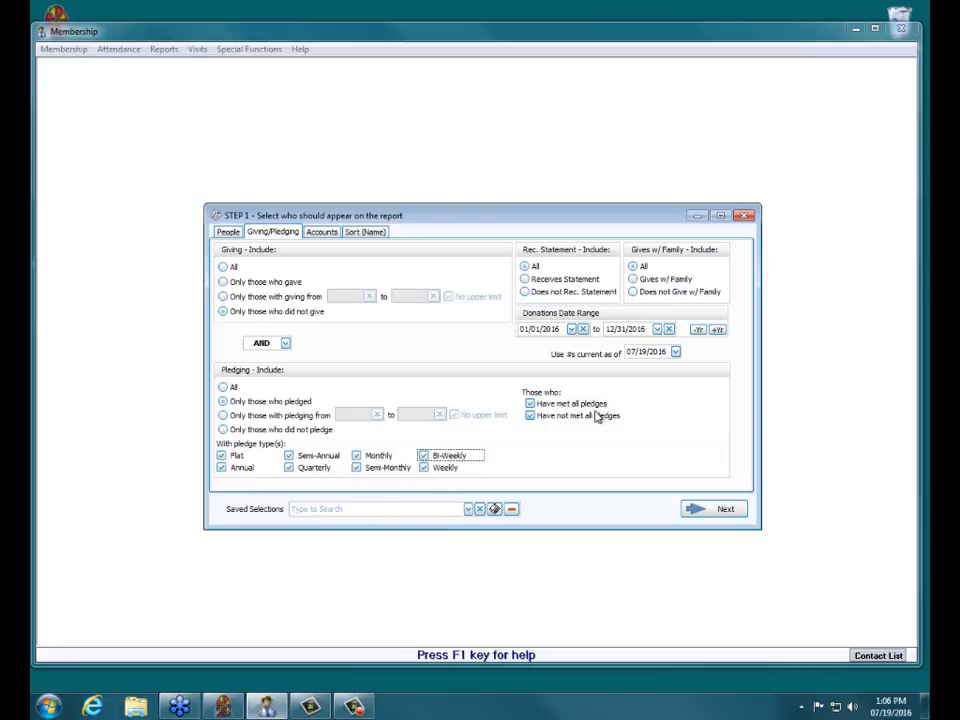
# Step: Try excluding those who have met all pledges, and shift the donations date range back one year and forward again
pyautogui.click(586, 406)
pyautogui.click(548, 405)
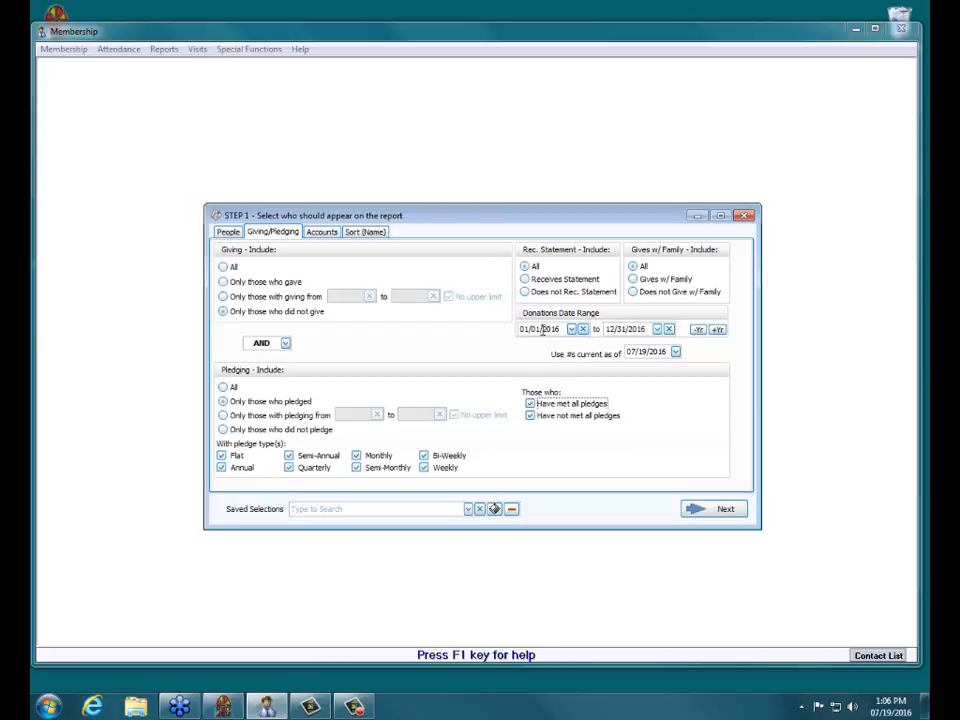
pyautogui.click(698, 331)
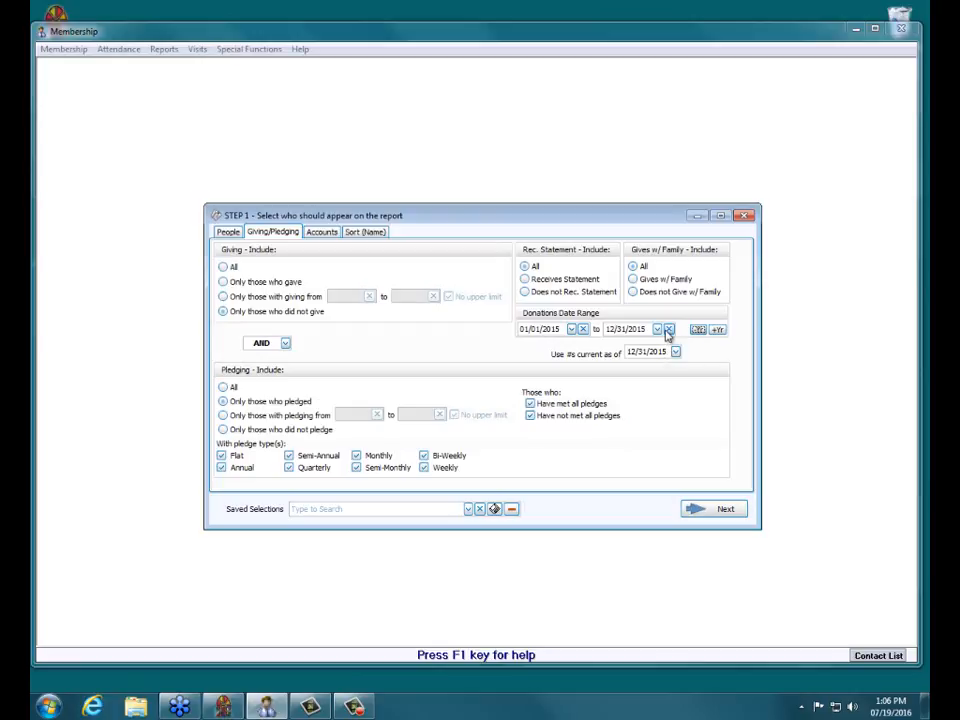
pyautogui.click(717, 330)
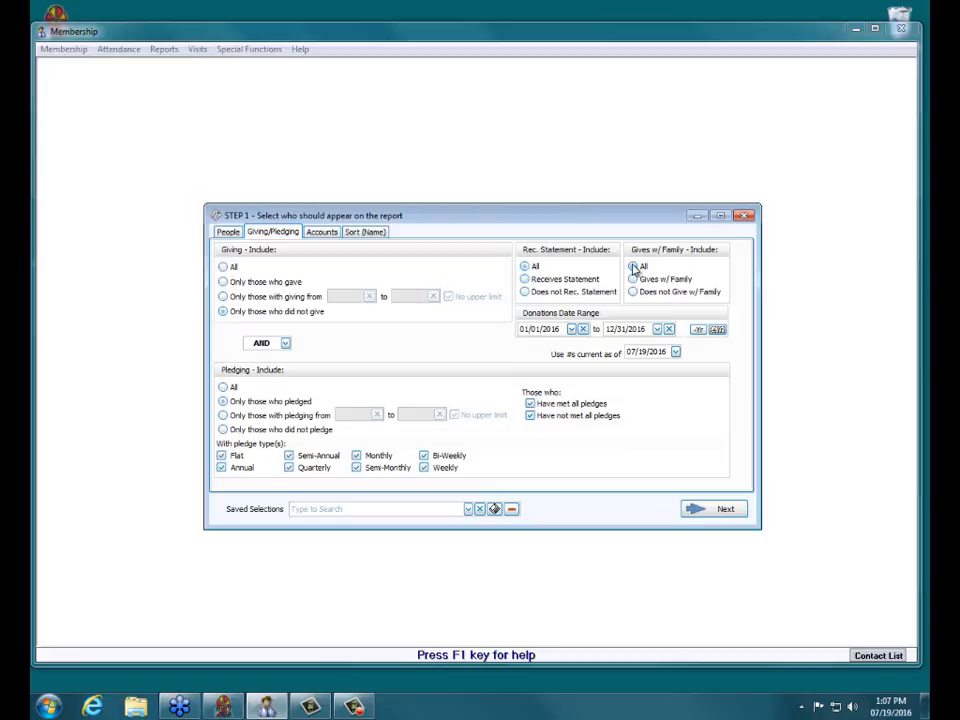
# Step: Try limiting the report's accounts to 101 - General fund and remove that account from the selection again
pyautogui.click(327, 233)
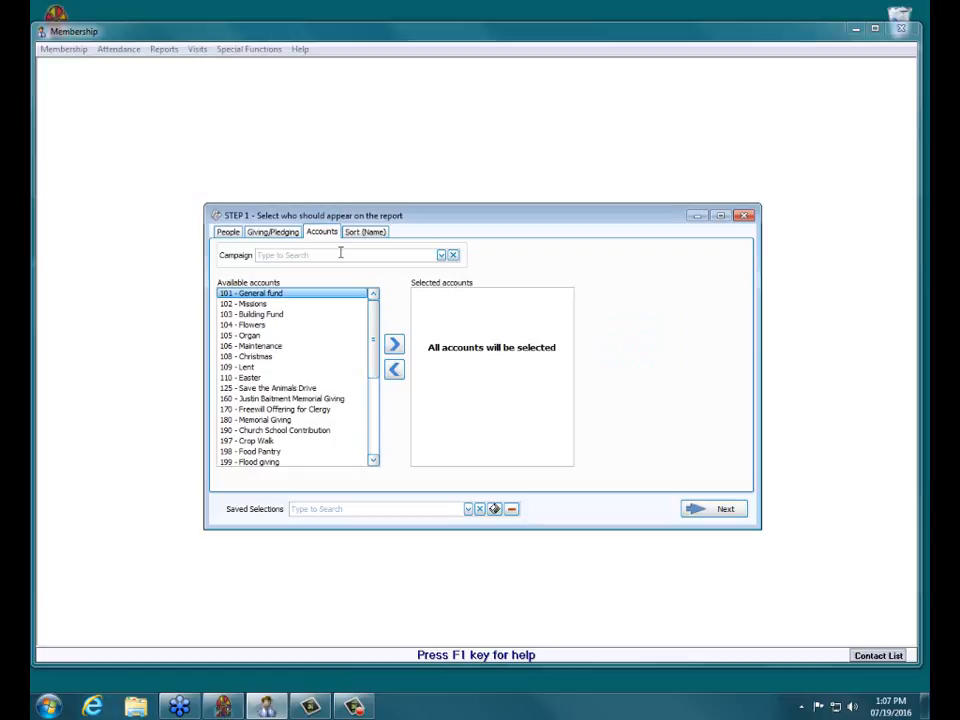
pyautogui.click(394, 344)
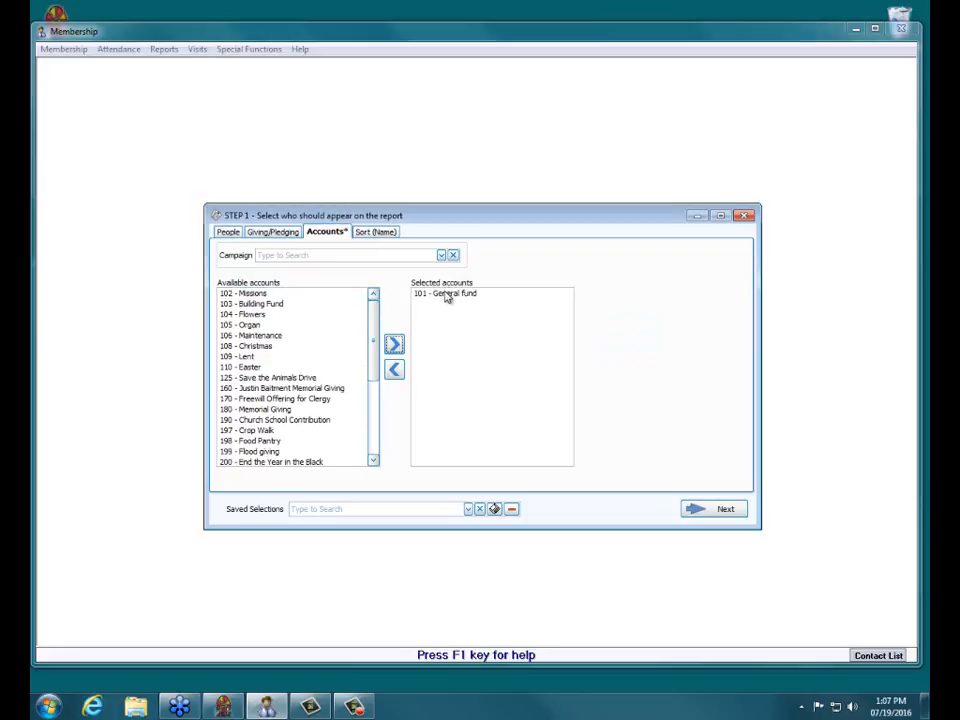
pyautogui.click(447, 296)
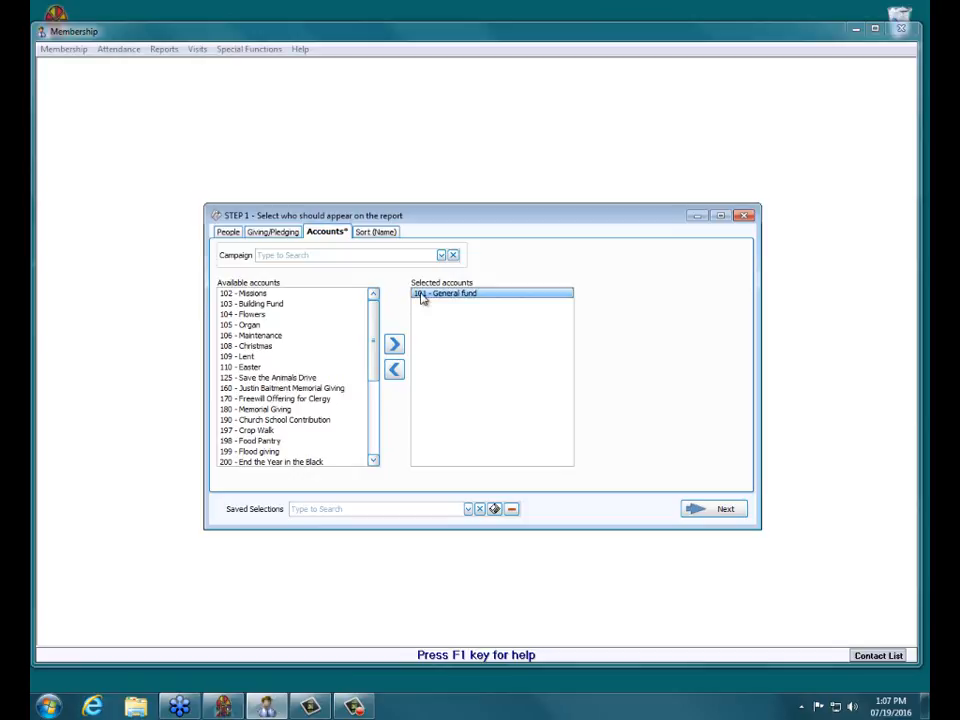
pyautogui.click(394, 370)
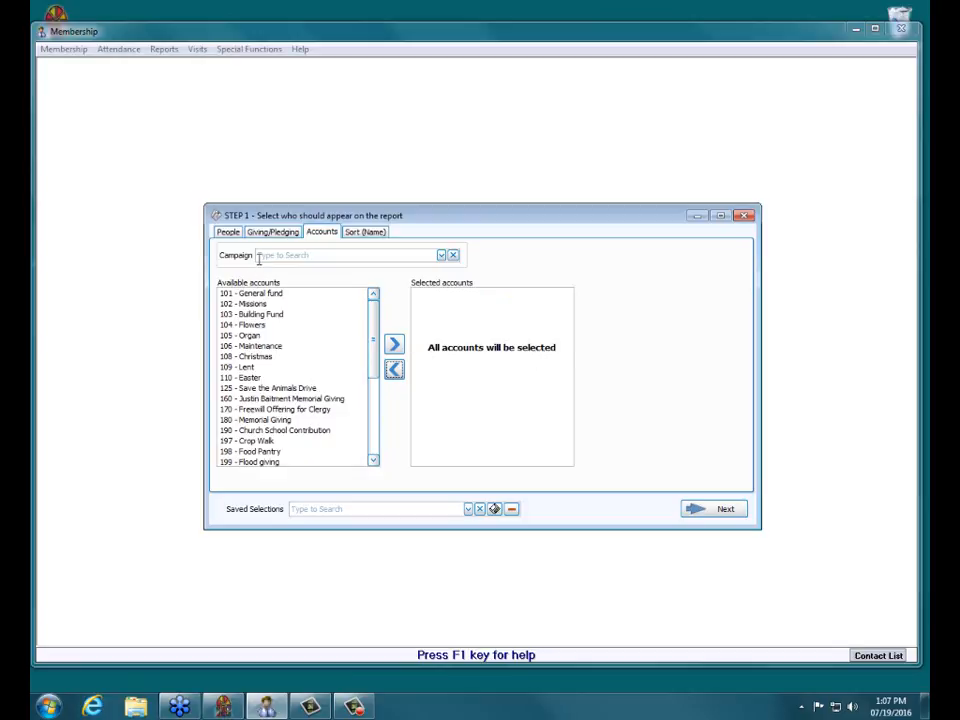
# Step: Try limiting the accounts to the New Campaign 2014 campaign and clear the campaign again
pyautogui.click(442, 256)
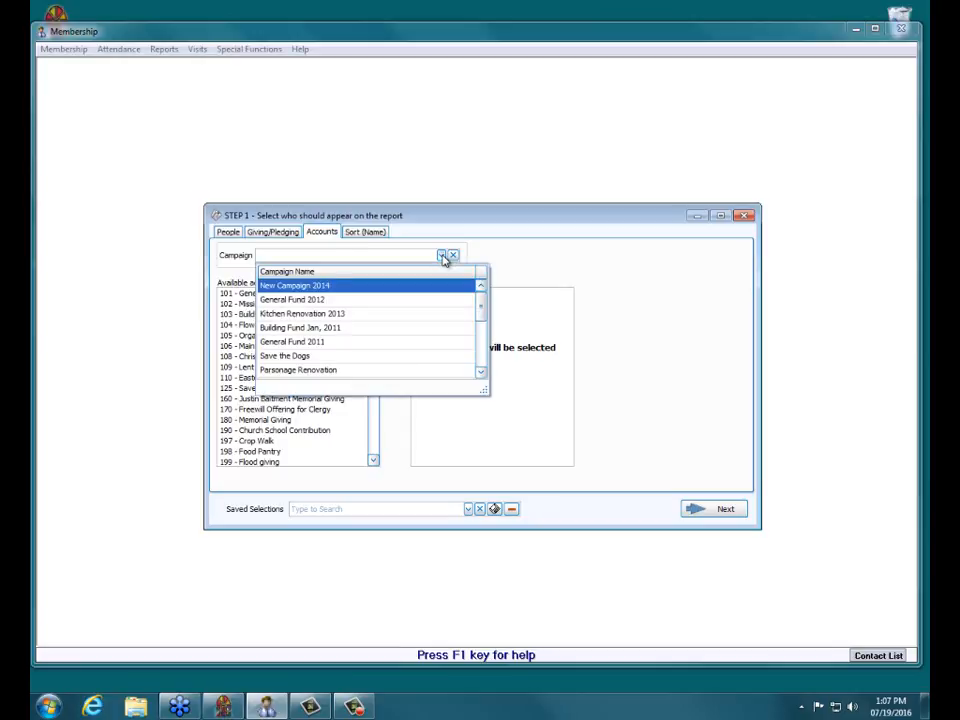
pyautogui.click(330, 287)
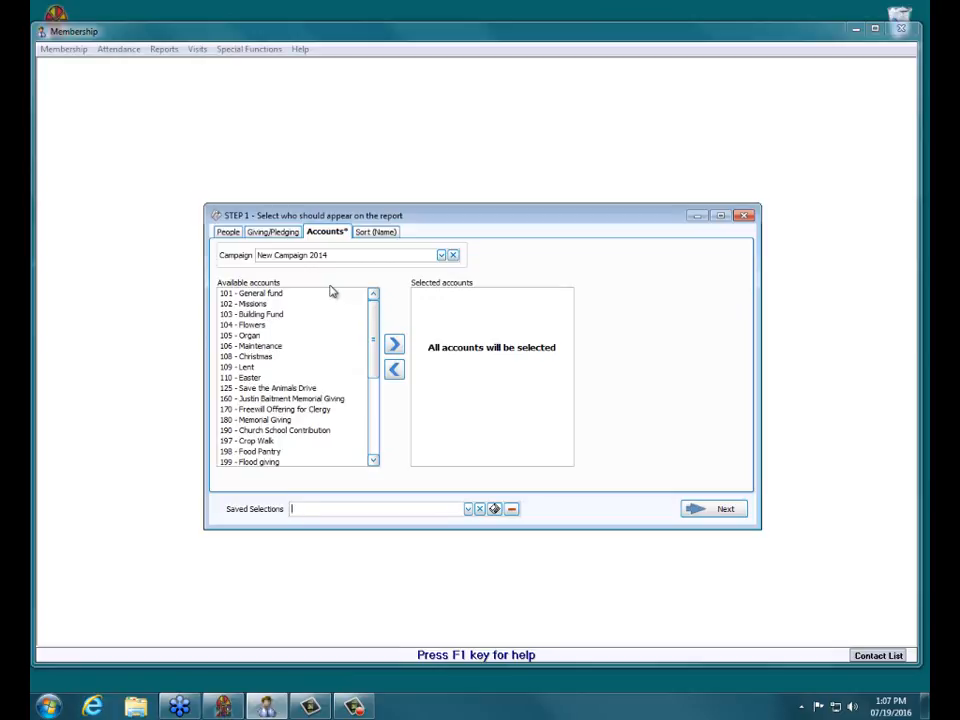
pyautogui.click(456, 257)
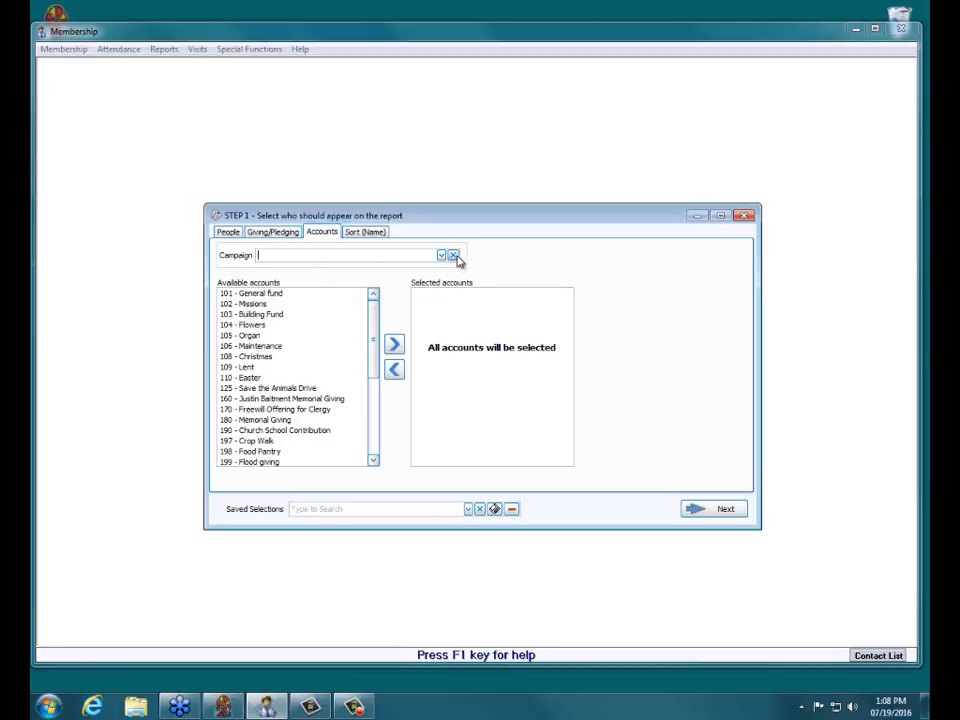
# Step: Examine the fields available for the report's first sort level, from the zip code entries back to the start of the list
pyautogui.click(362, 233)
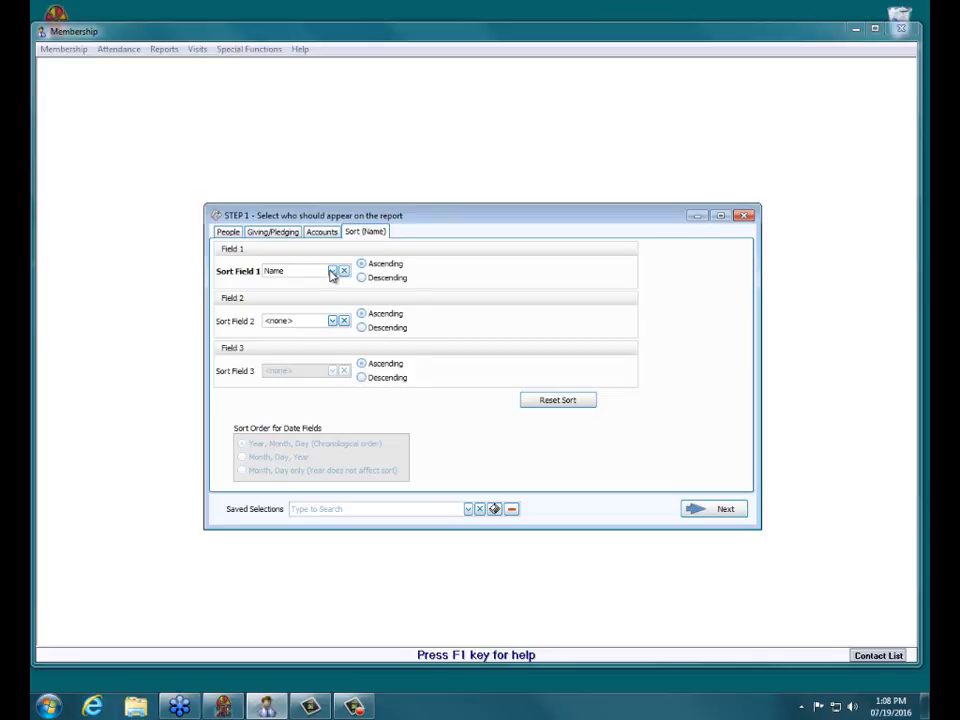
pyautogui.click(332, 271)
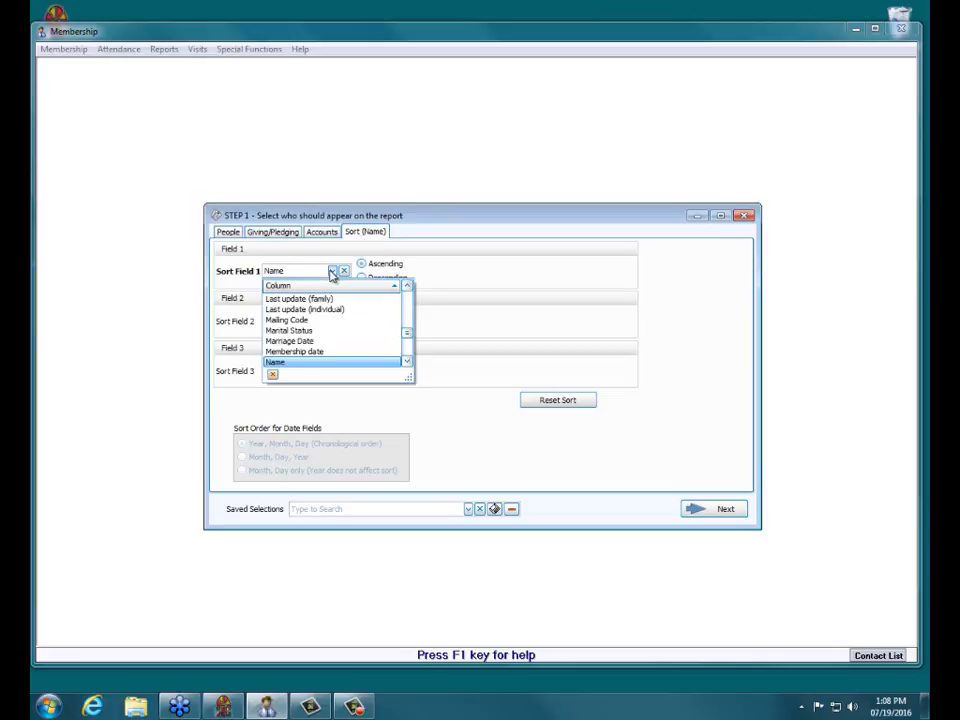
pyautogui.click(407, 362)
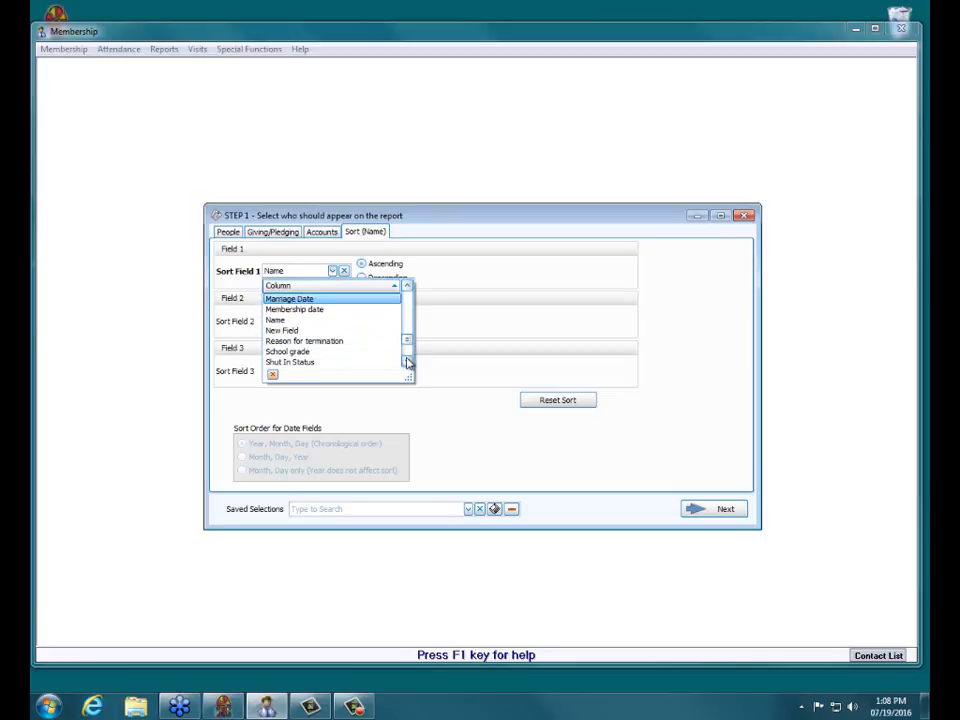
pyautogui.click(407, 363)
pyautogui.click(407, 363)
pyautogui.click(407, 363)
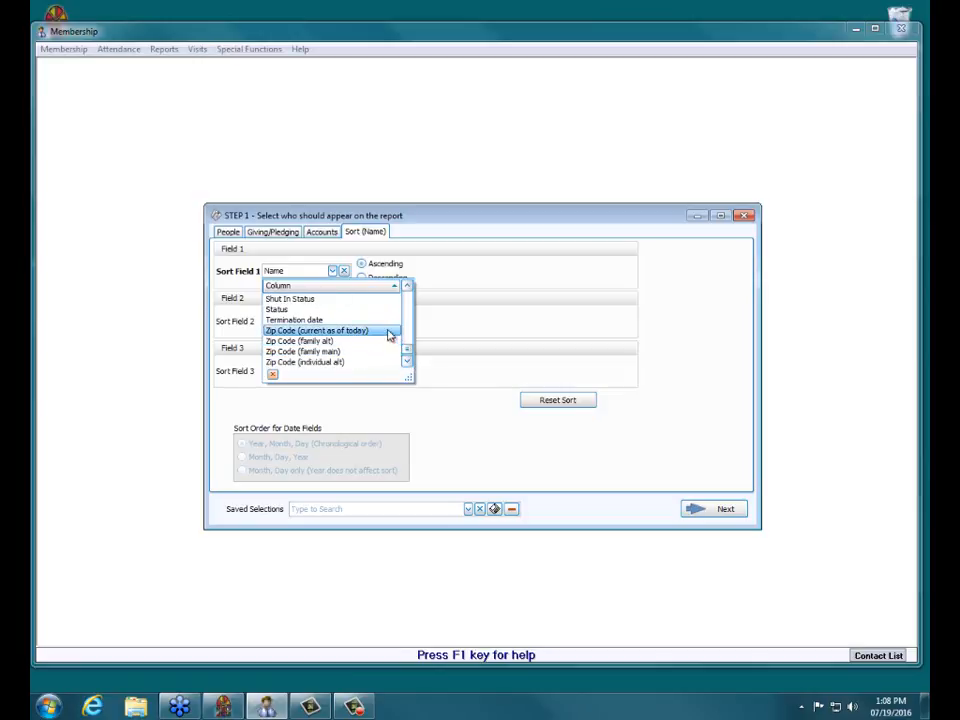
pyautogui.moveTo(408, 348); pyautogui.dragTo(411, 320)
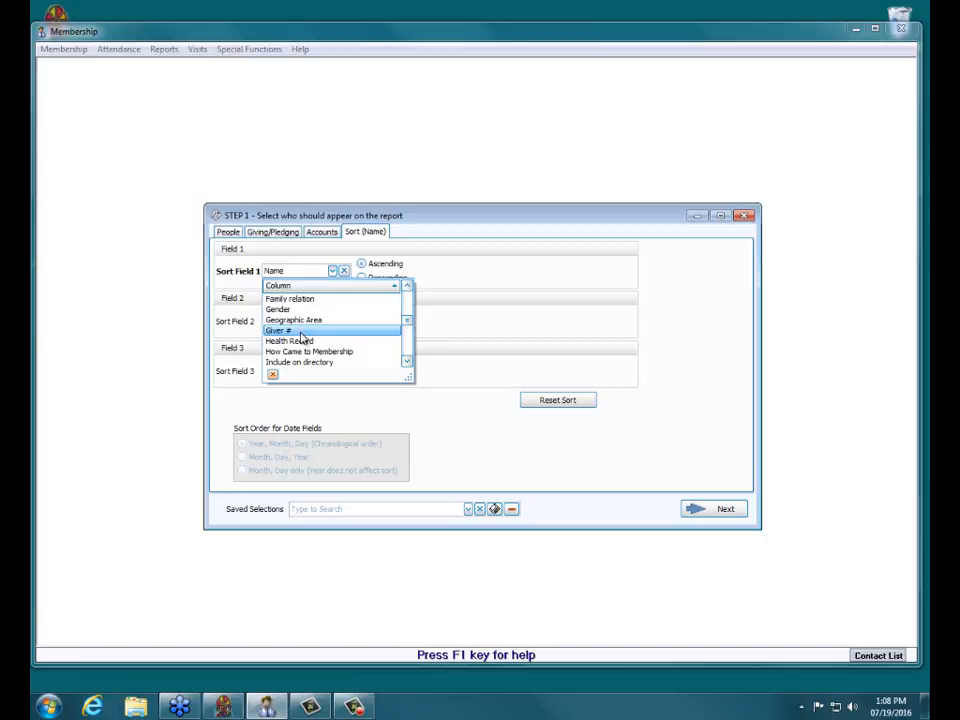
pyautogui.moveTo(409, 322); pyautogui.dragTo(409, 298)
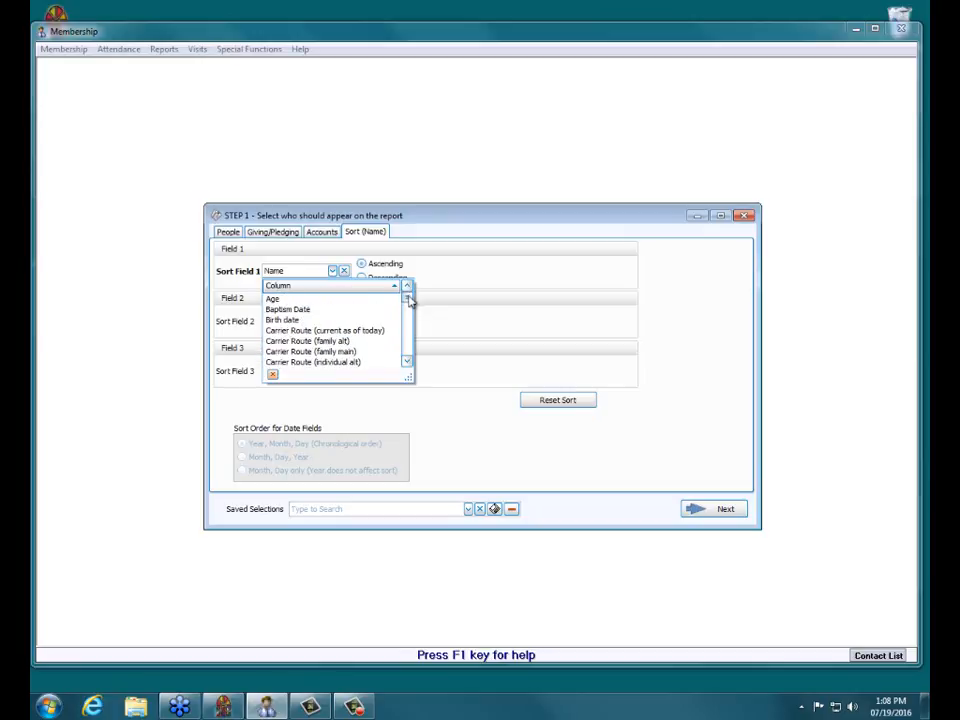
pyautogui.click(578, 286)
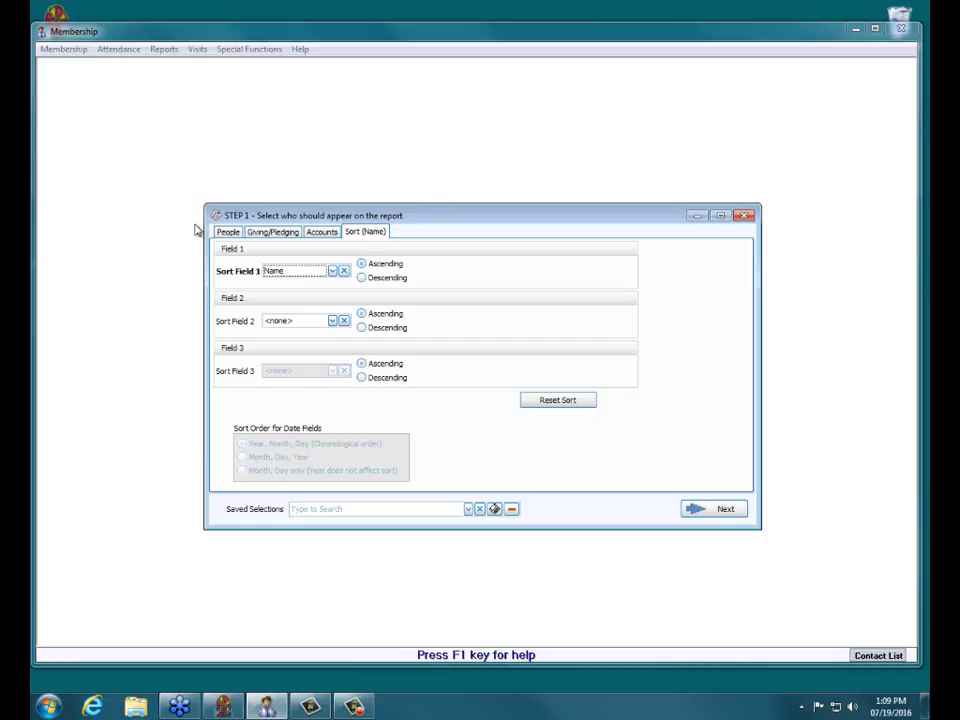
# Step: Close the report selection window and start a new Reports/Directory/Export report
pyautogui.click(229, 232)
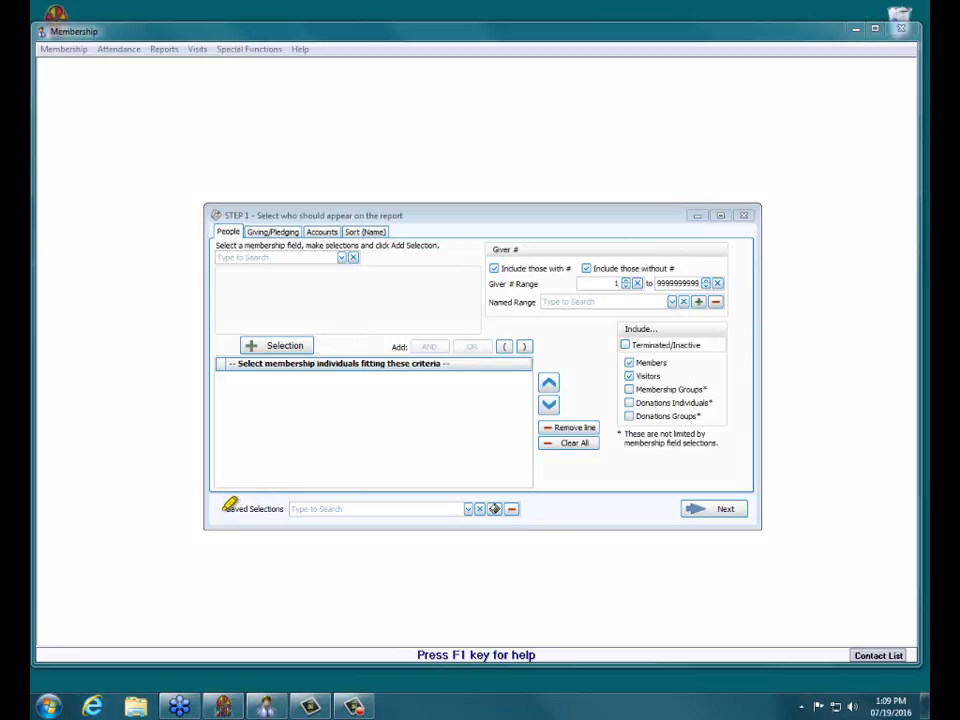
pyautogui.moveTo(222, 512); pyautogui.dragTo(518, 510)
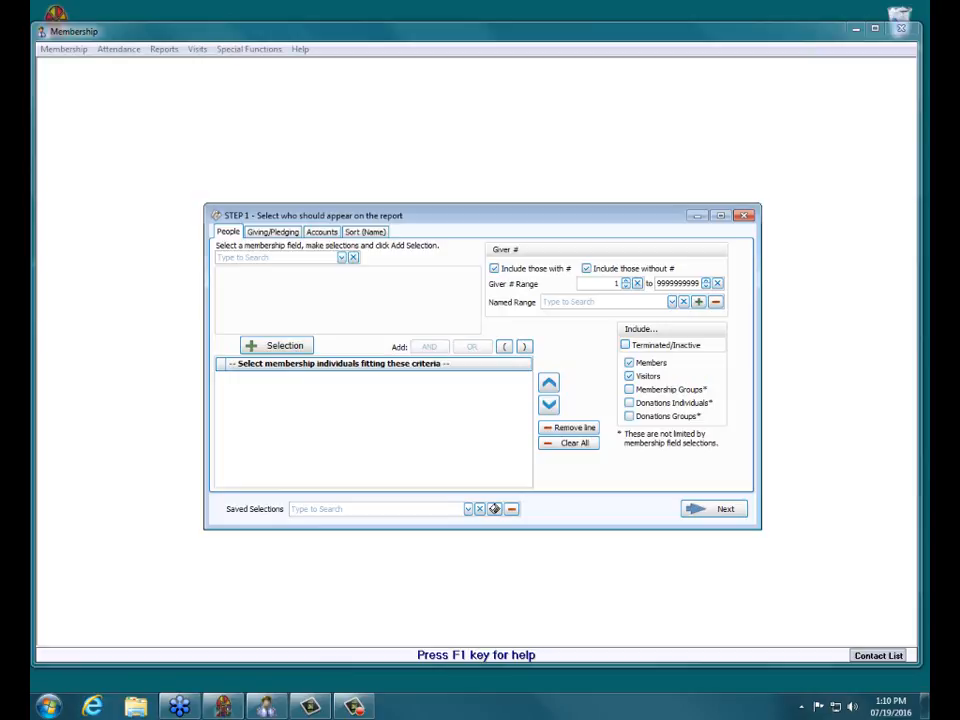
pyautogui.click(745, 215)
pyautogui.click(565, 308)
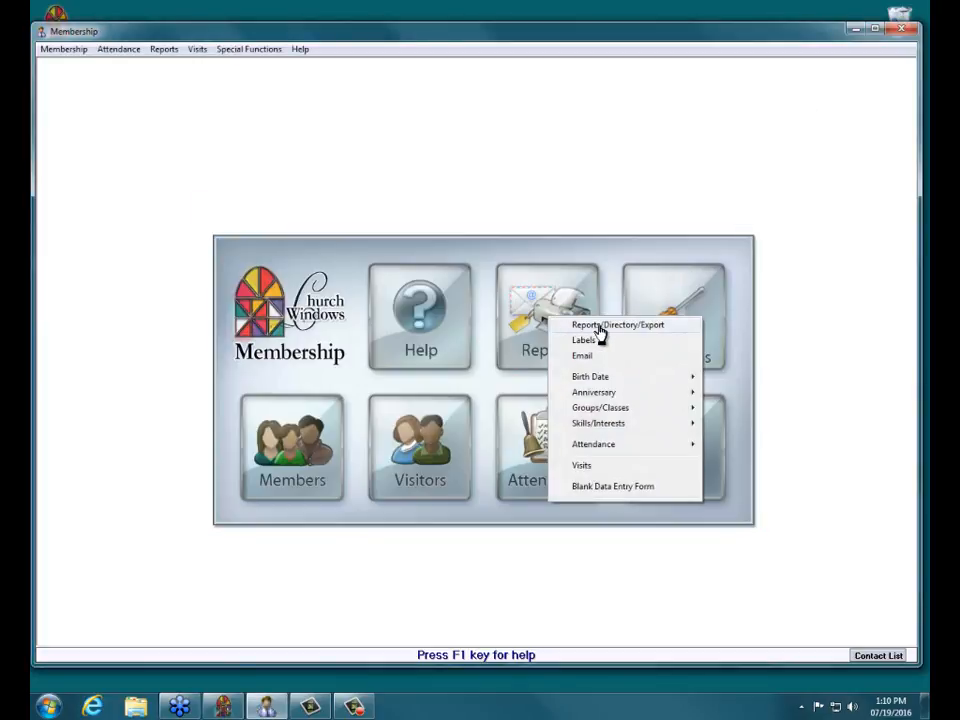
pyautogui.click(599, 327)
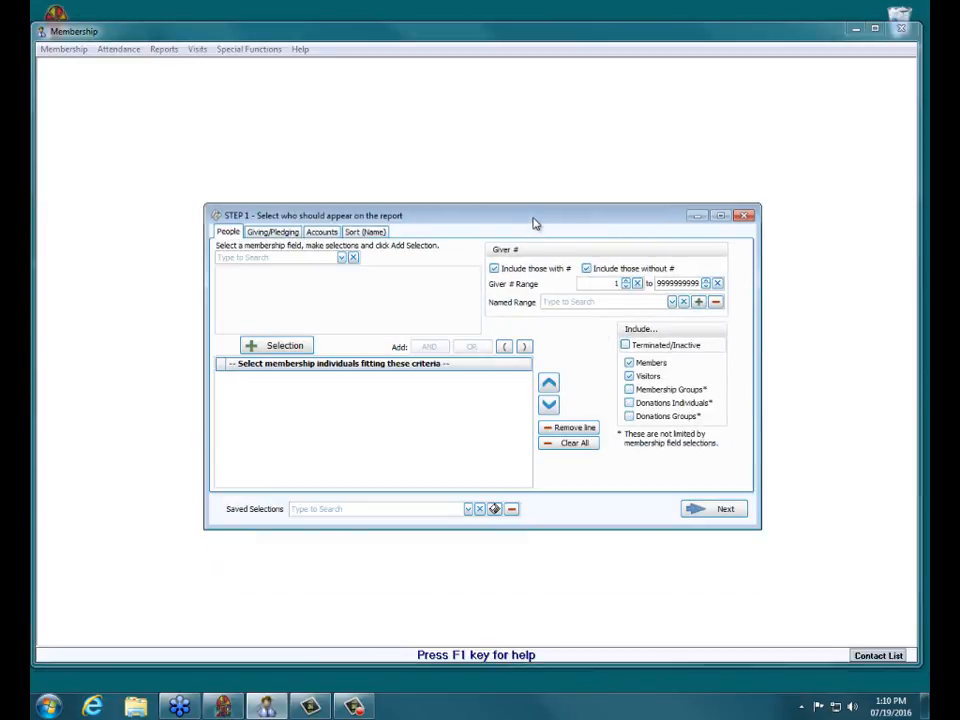
pyautogui.moveTo(535, 224); pyautogui.dragTo(538, 228)
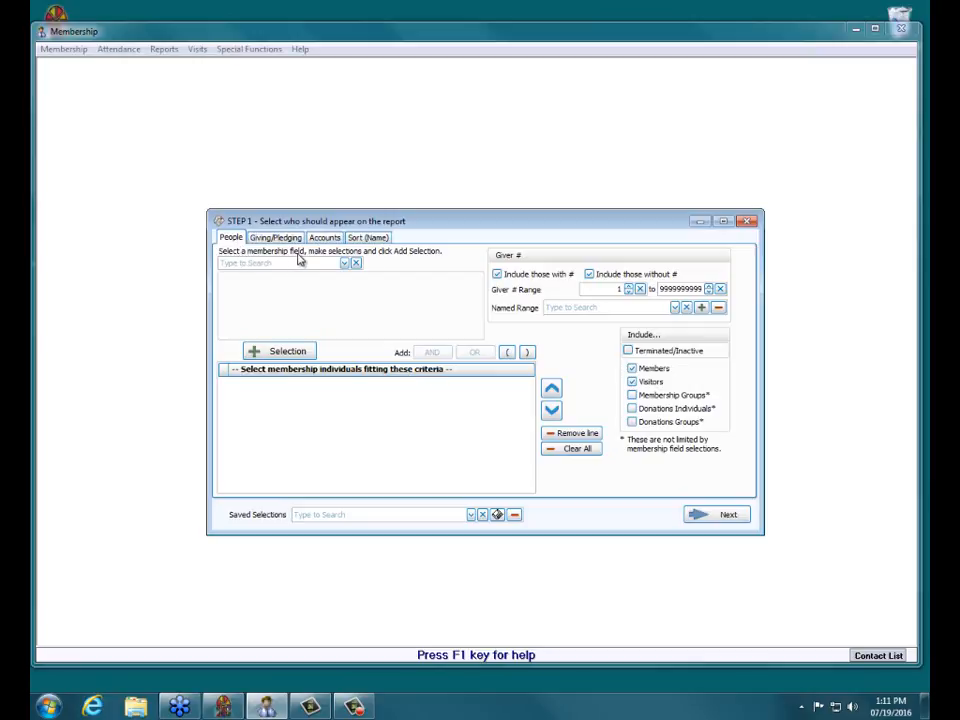
# Step: Add a Status criterion for Active Member, Associate Member and Out of Town Member, and exclude visitors from the report
pyautogui.click(345, 263)
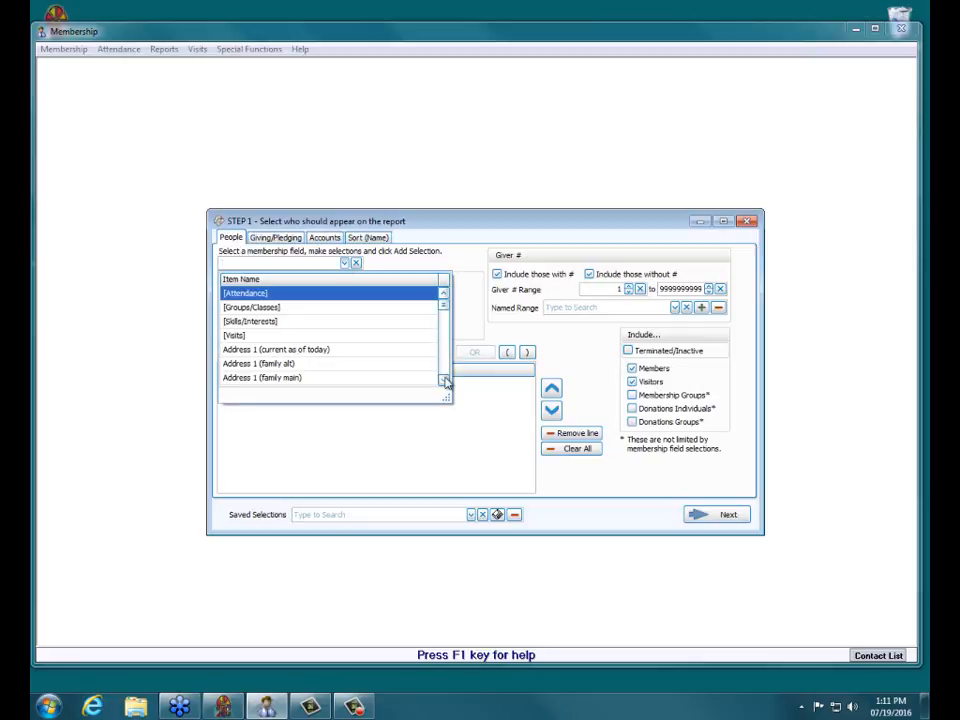
pyautogui.scroll(-10, 445, 382)
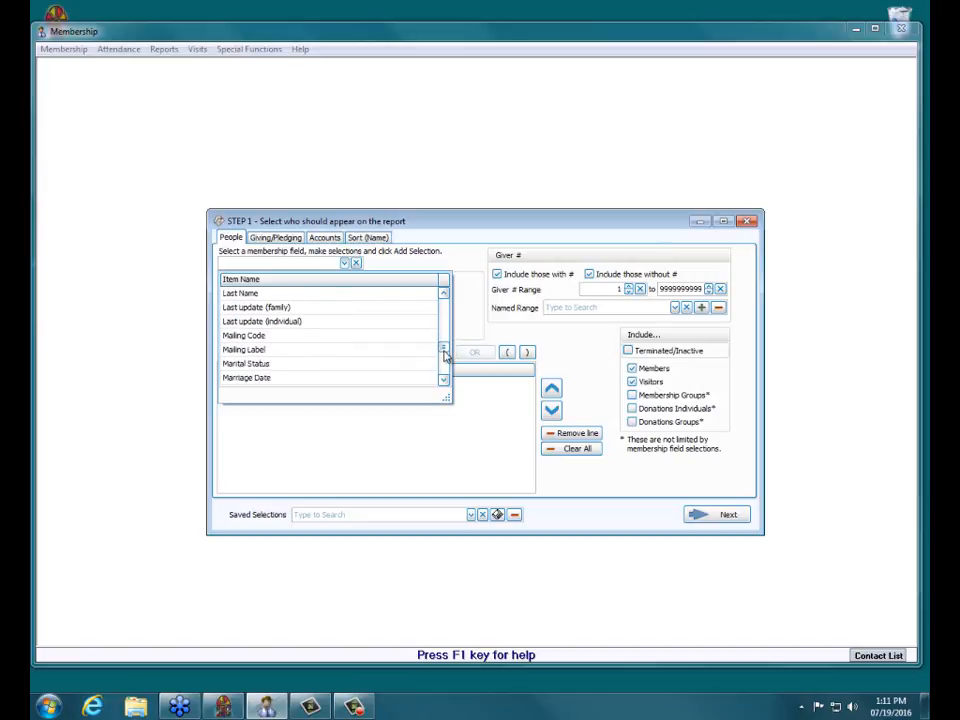
pyautogui.scroll(-4, 445, 358)
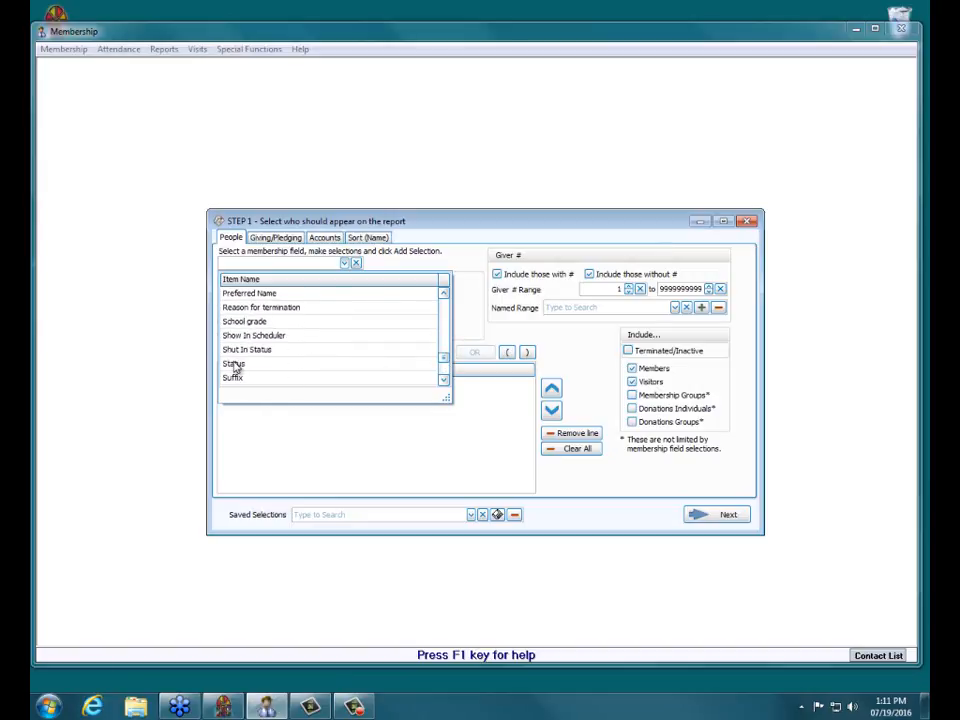
pyautogui.click(236, 365)
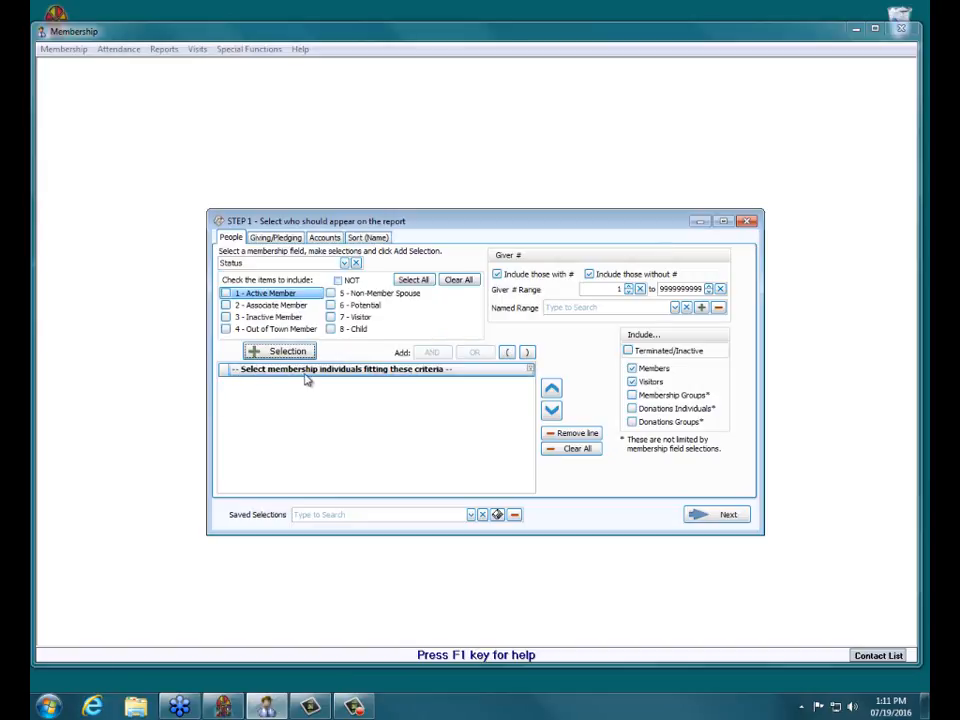
pyautogui.click(296, 294)
pyautogui.click(298, 305)
pyautogui.click(300, 317)
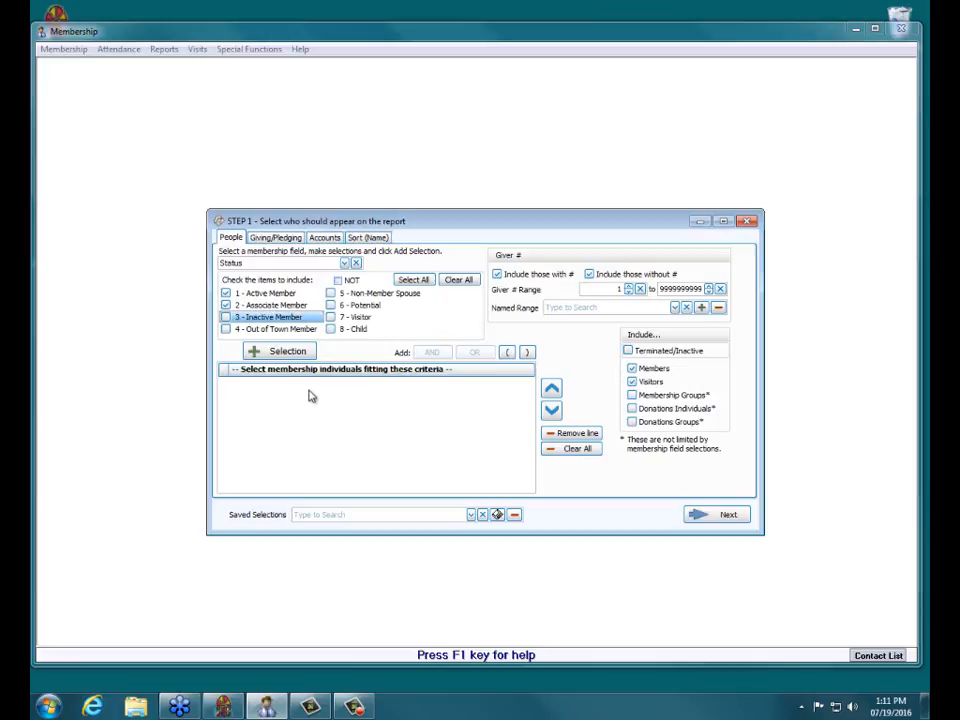
pyautogui.click(300, 331)
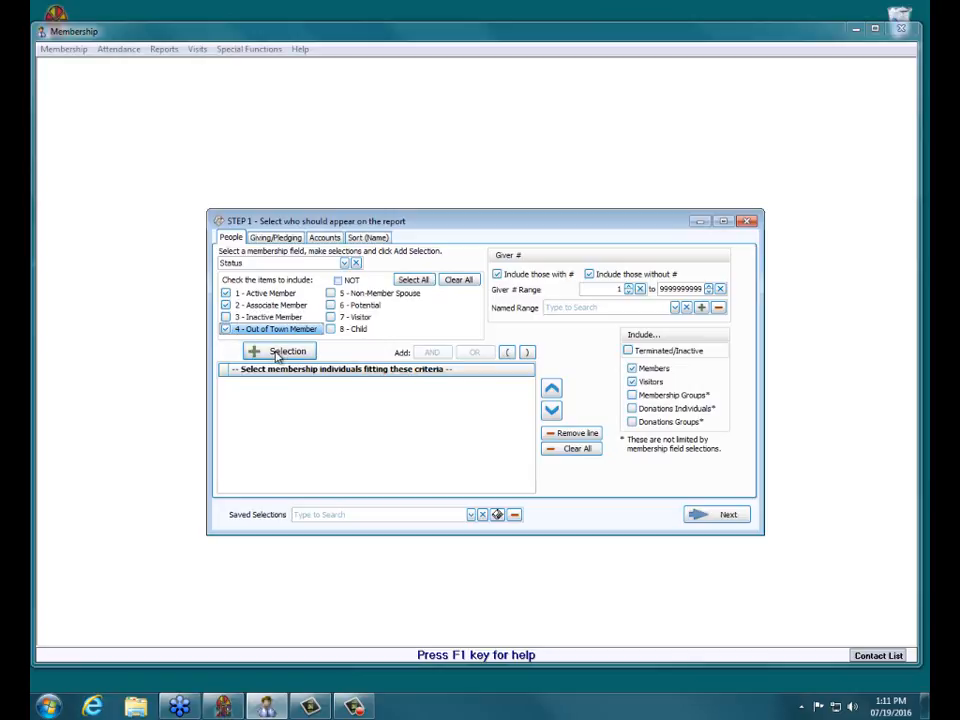
pyautogui.click(276, 354)
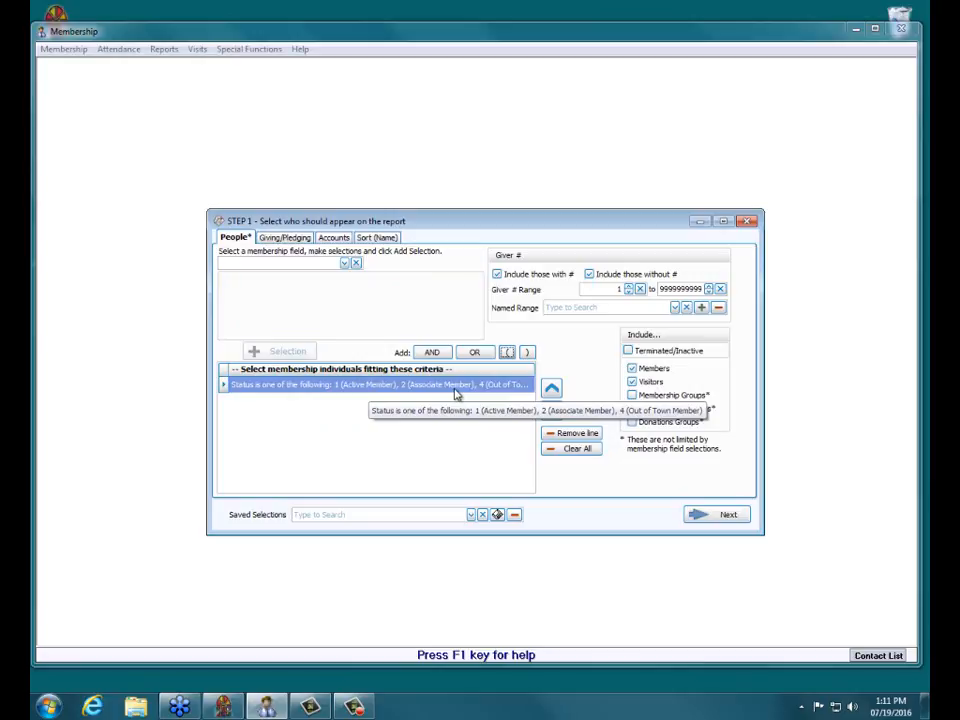
pyautogui.click(633, 383)
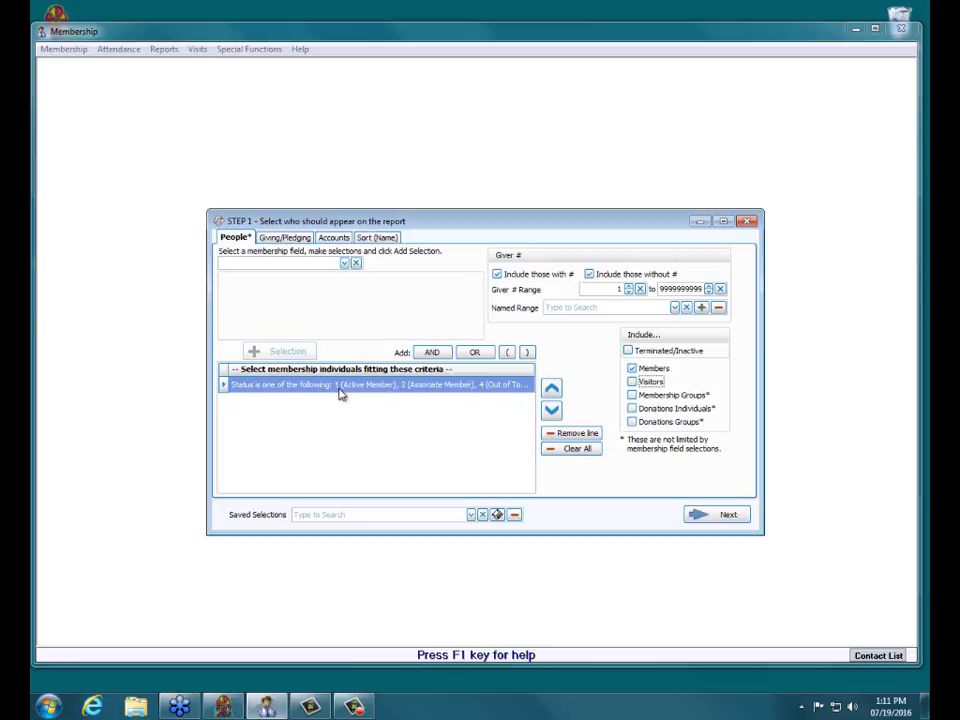
# Step: Limit the report to only those who gave, and select 101 - General fund as the account
pyautogui.click(287, 240)
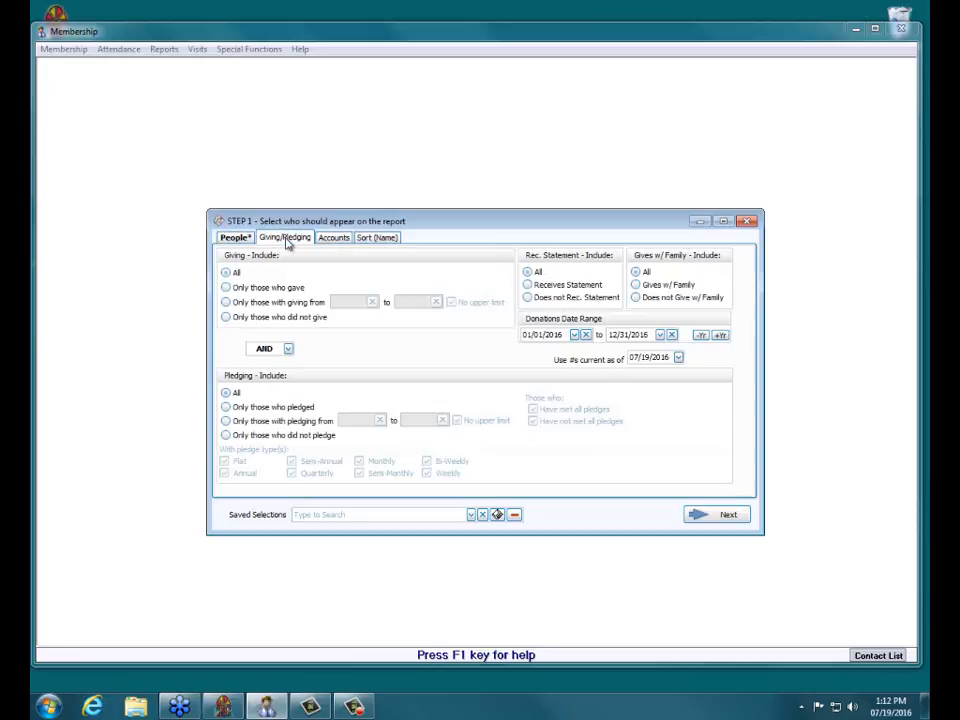
pyautogui.click(267, 289)
pyautogui.click(334, 238)
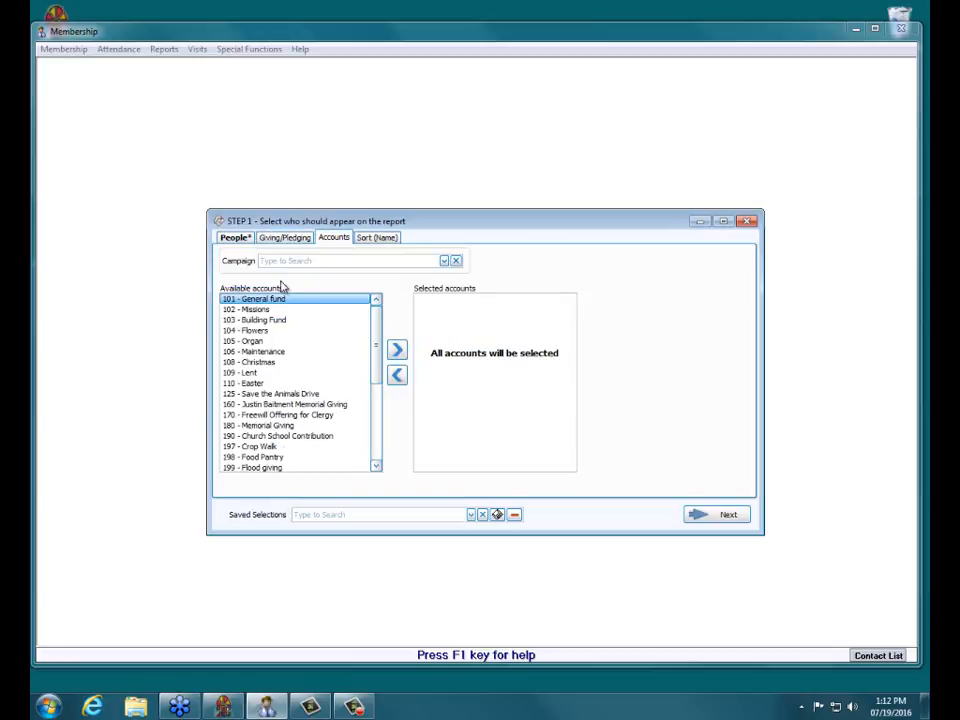
pyautogui.click(398, 349)
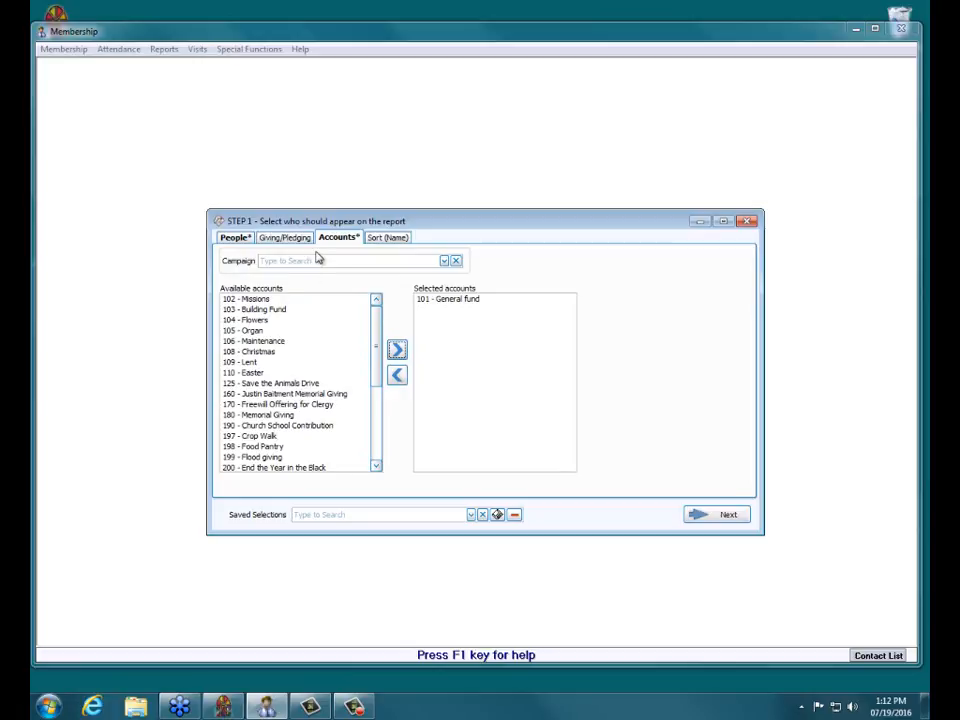
# Step: Review the report's people, giving, account and sort settings
pyautogui.click(280, 239)
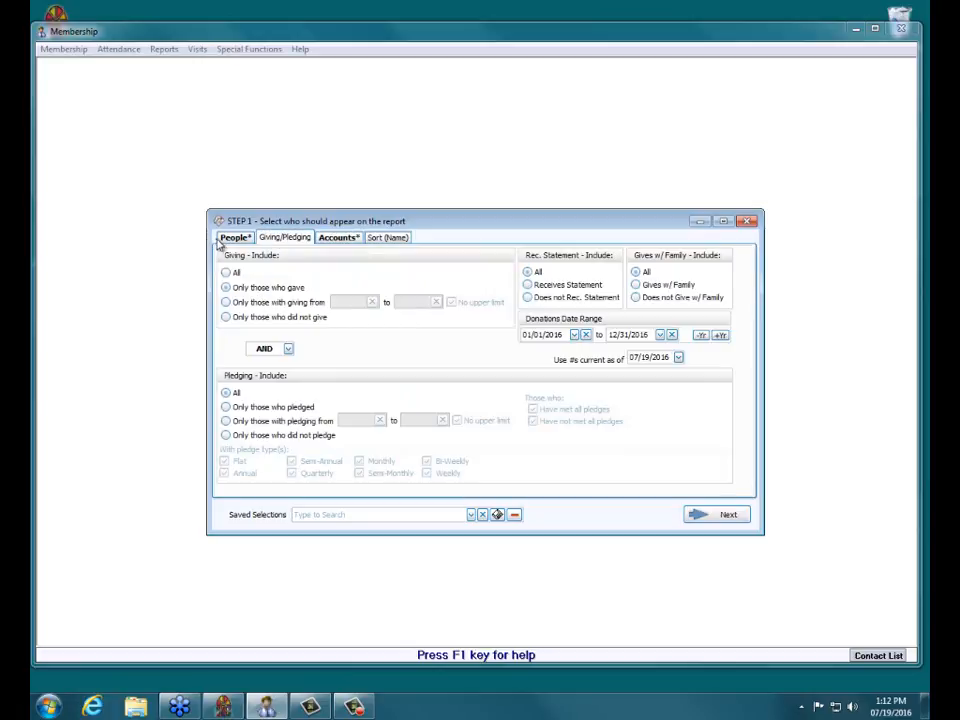
pyautogui.click(223, 242)
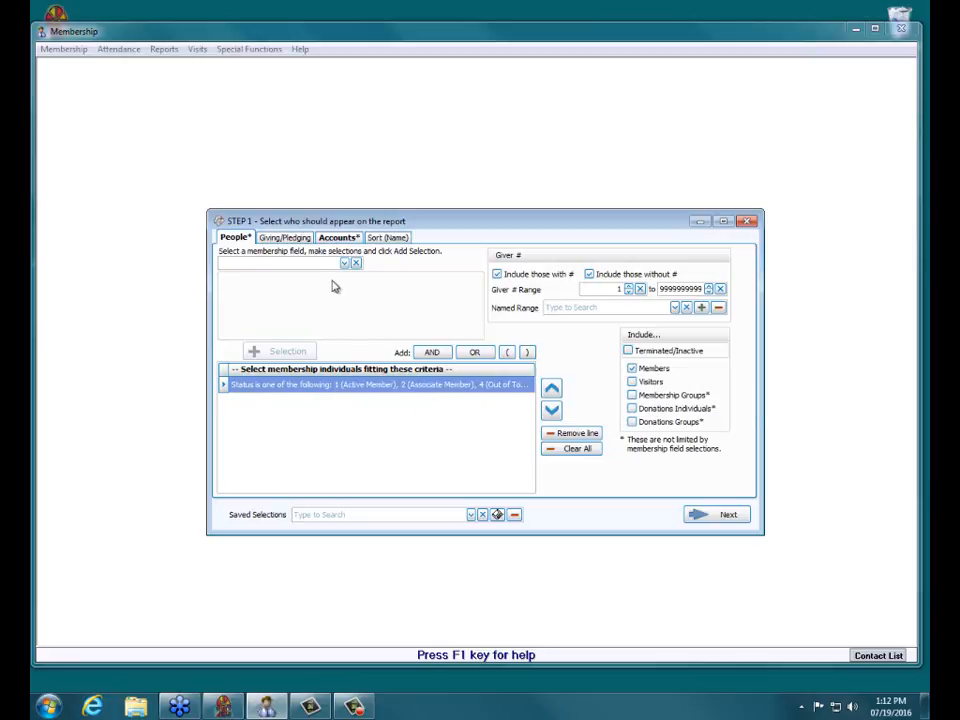
pyautogui.click(297, 241)
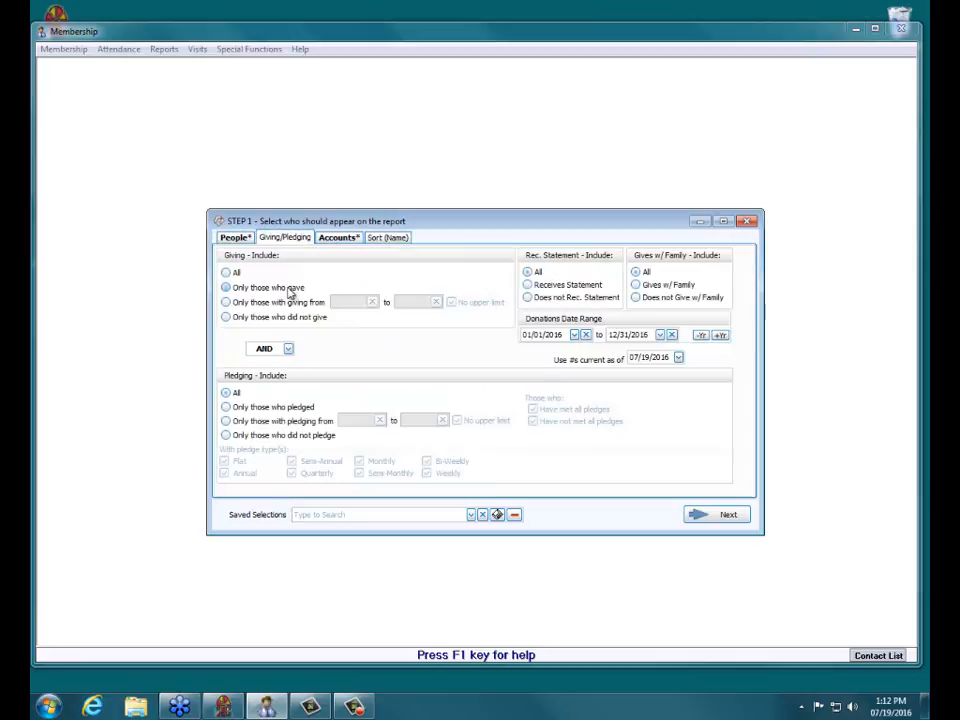
pyautogui.click(338, 237)
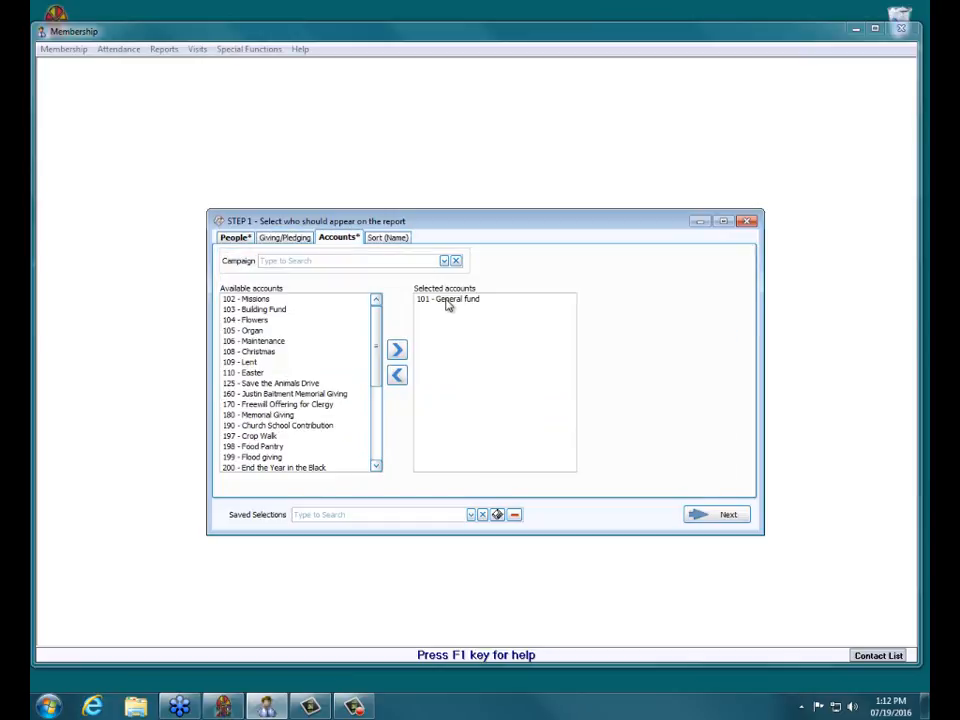
pyautogui.click(390, 237)
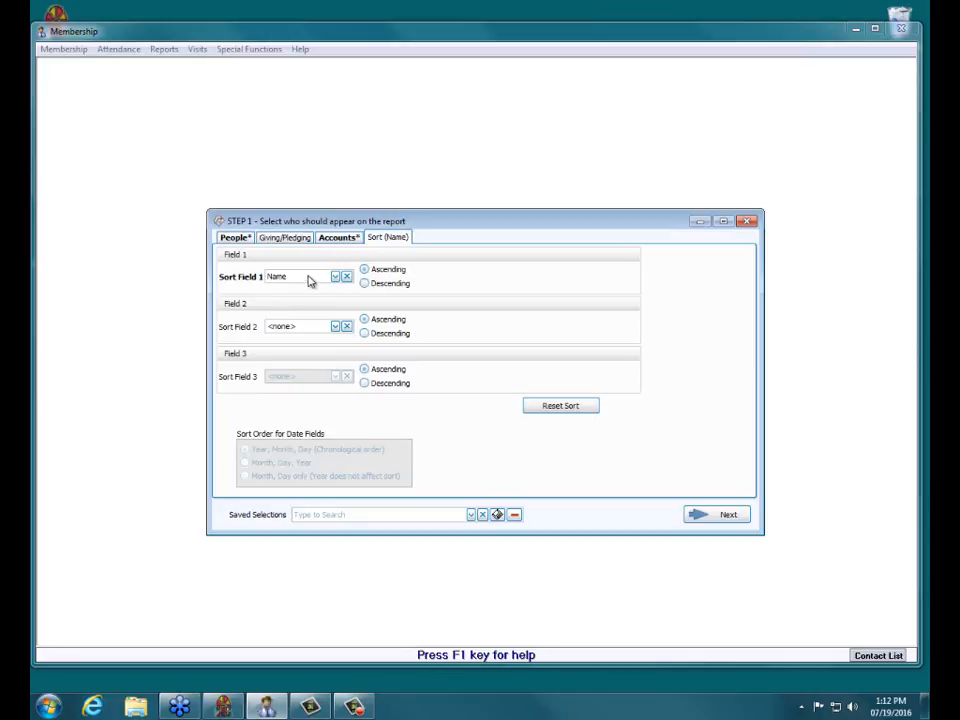
# Step: Continue to the report layout and review the Giving Report's selected fields and the available donation columns
pyautogui.click(728, 516)
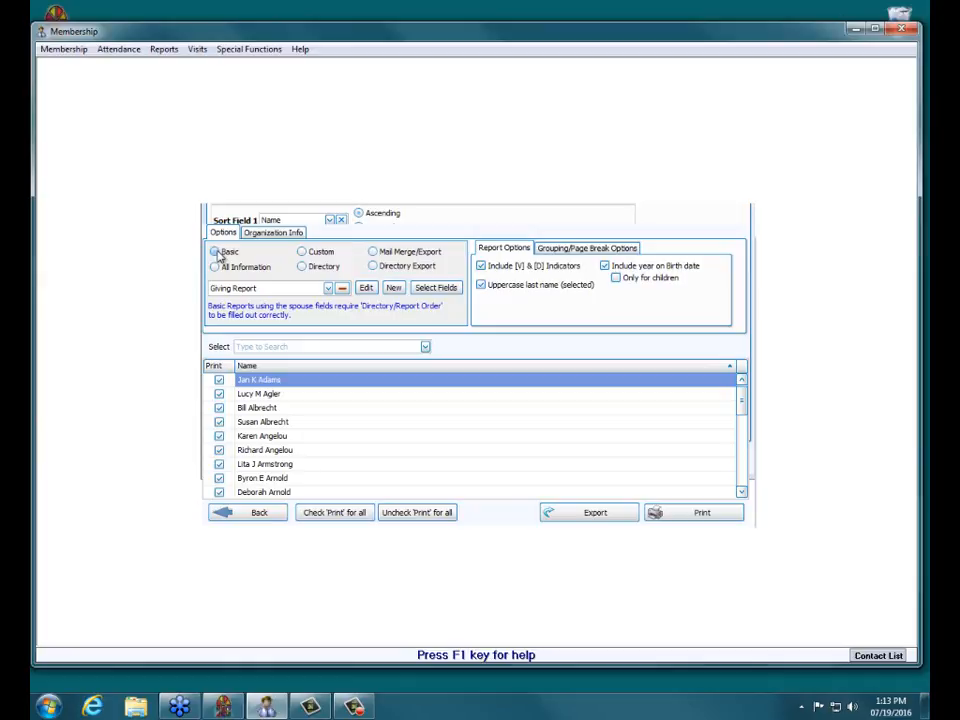
pyautogui.click(424, 290)
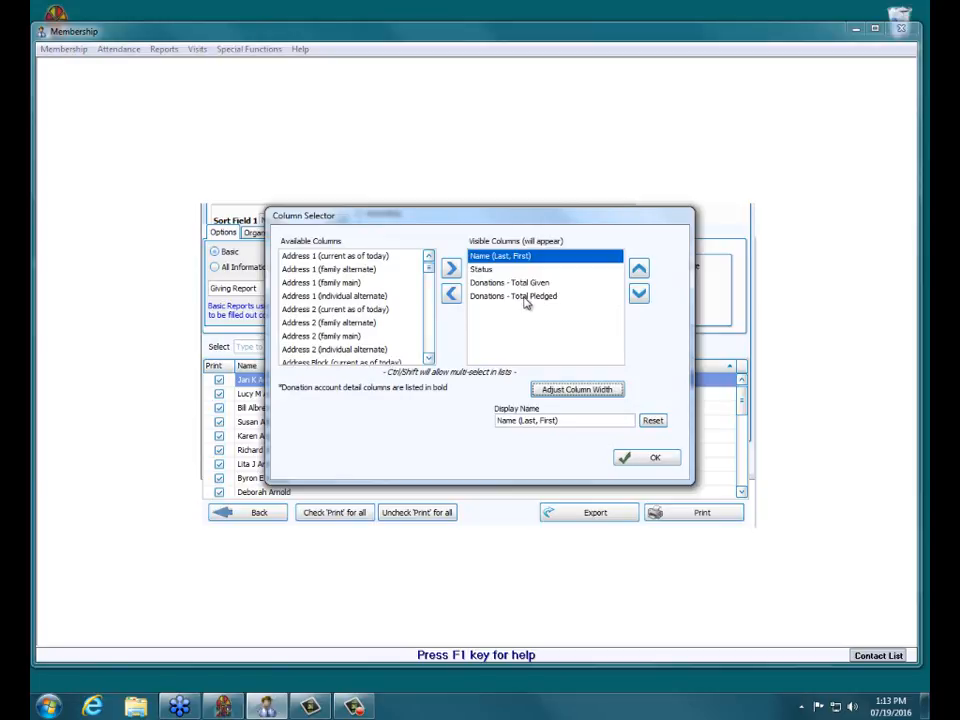
pyautogui.click(428, 285)
pyautogui.moveTo(427, 280); pyautogui.dragTo(427, 301)
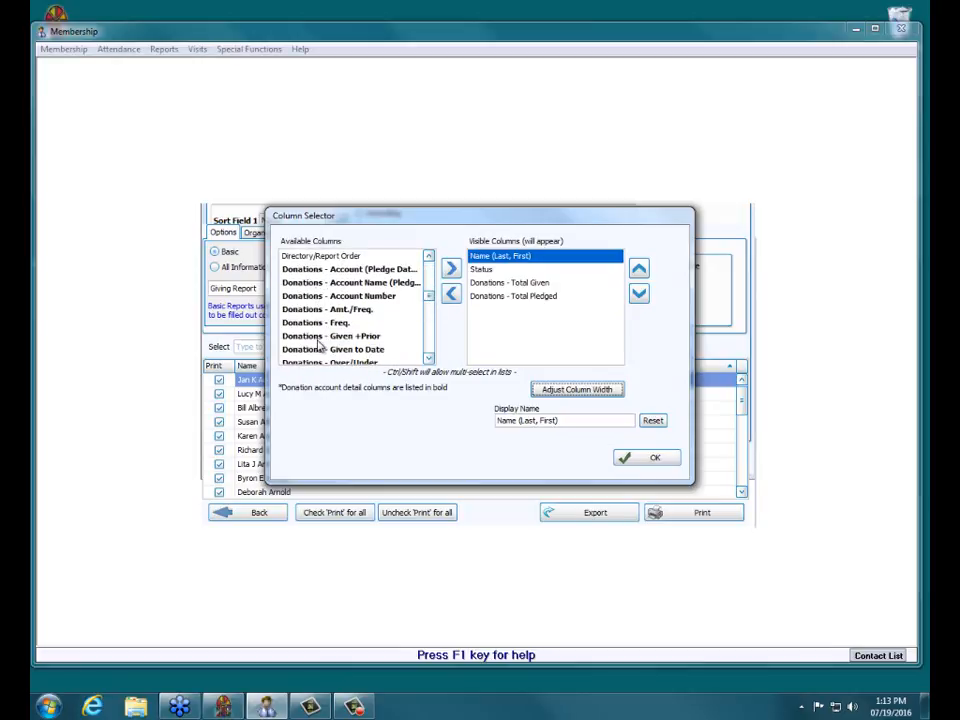
pyautogui.scroll(-3, 432, 362)
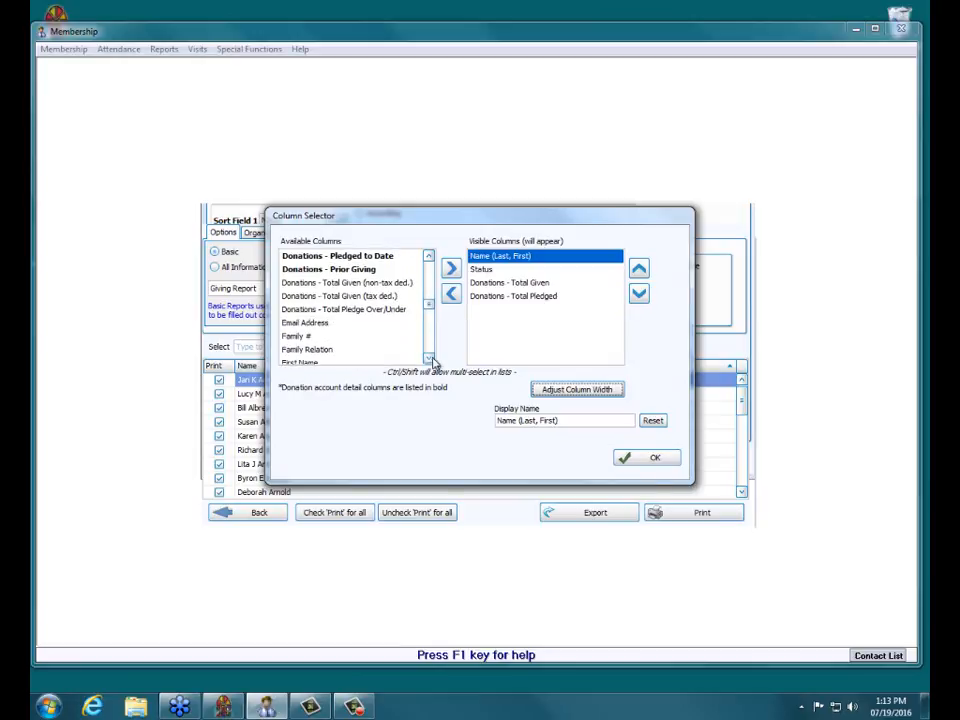
pyautogui.click(672, 458)
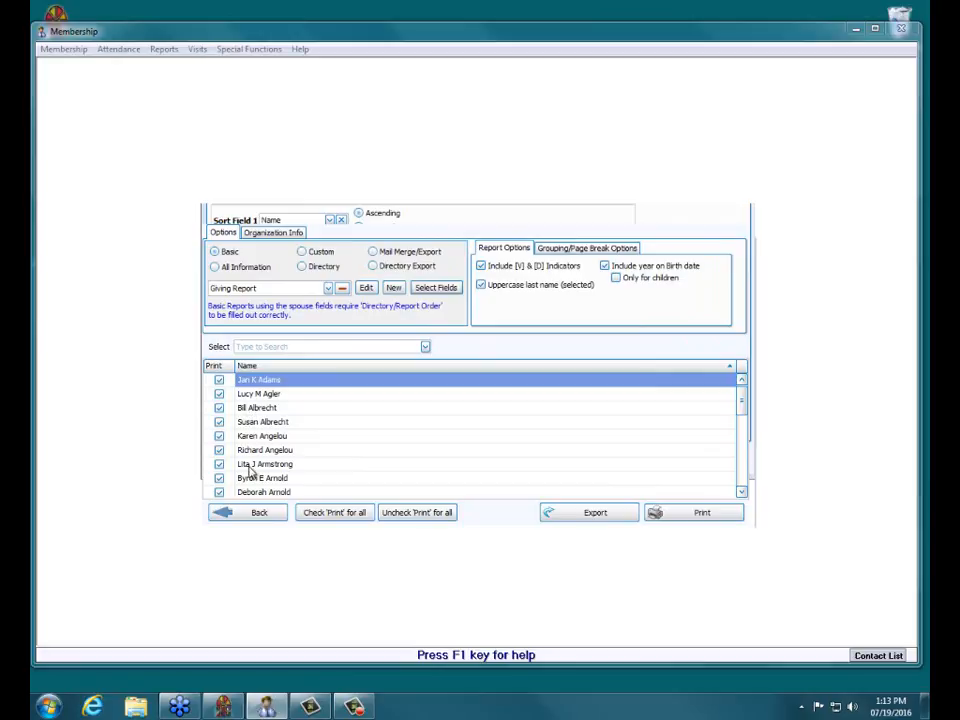
# Step: Generate the Giving Report preview, review the member list and the selection criteria on the last page, and close the preview
pyautogui.click(714, 514)
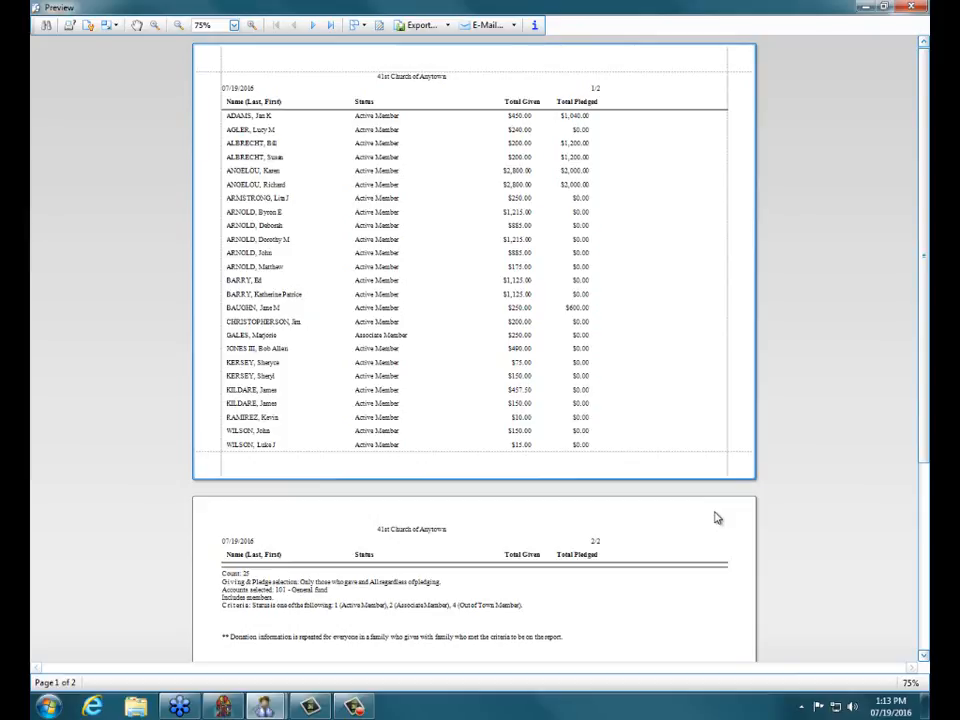
pyautogui.click(924, 657)
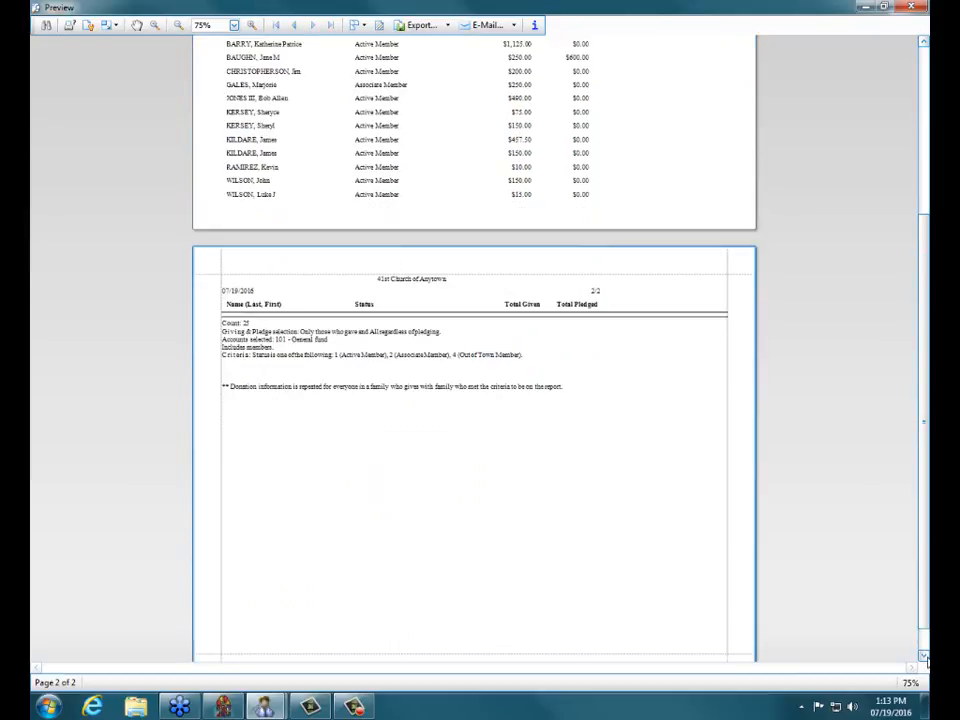
pyautogui.click(925, 657)
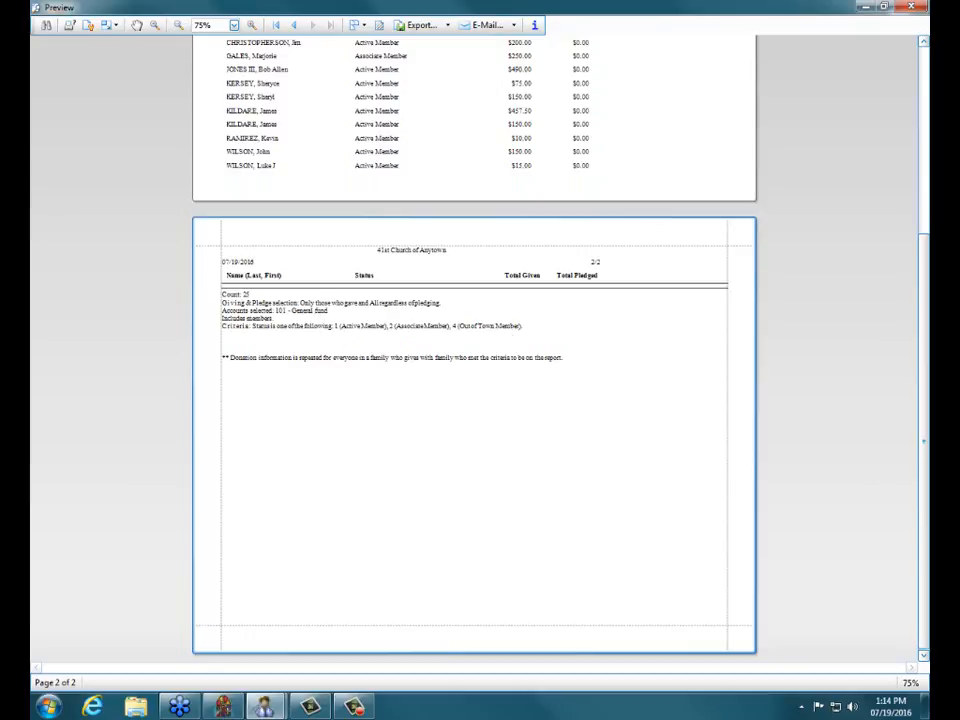
pyautogui.moveTo(927, 465); pyautogui.dragTo(922, 284)
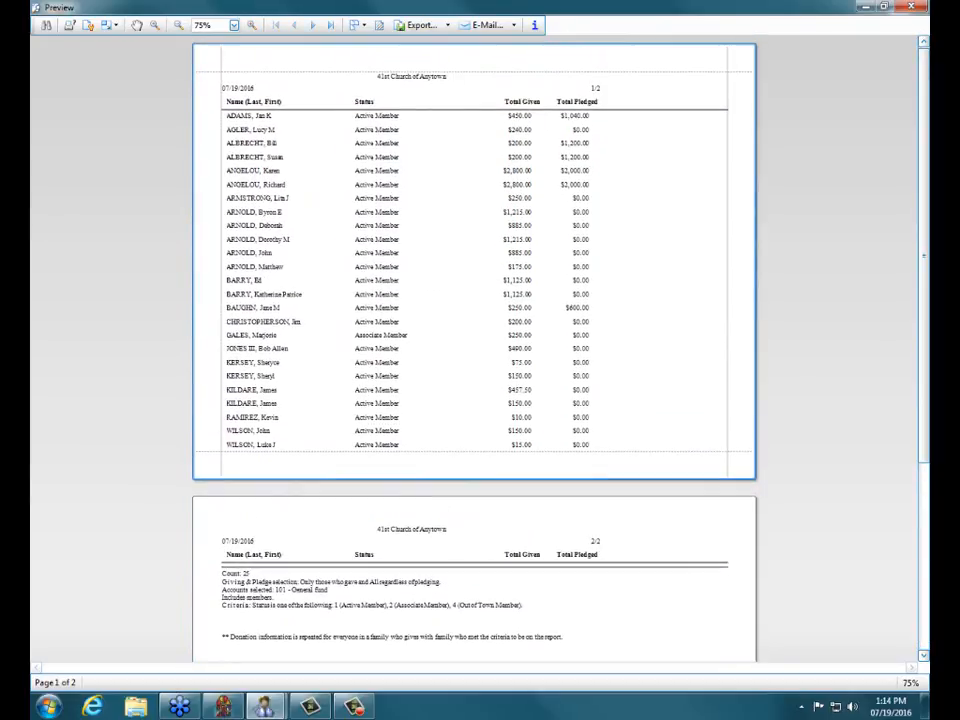
pyautogui.click(912, 7)
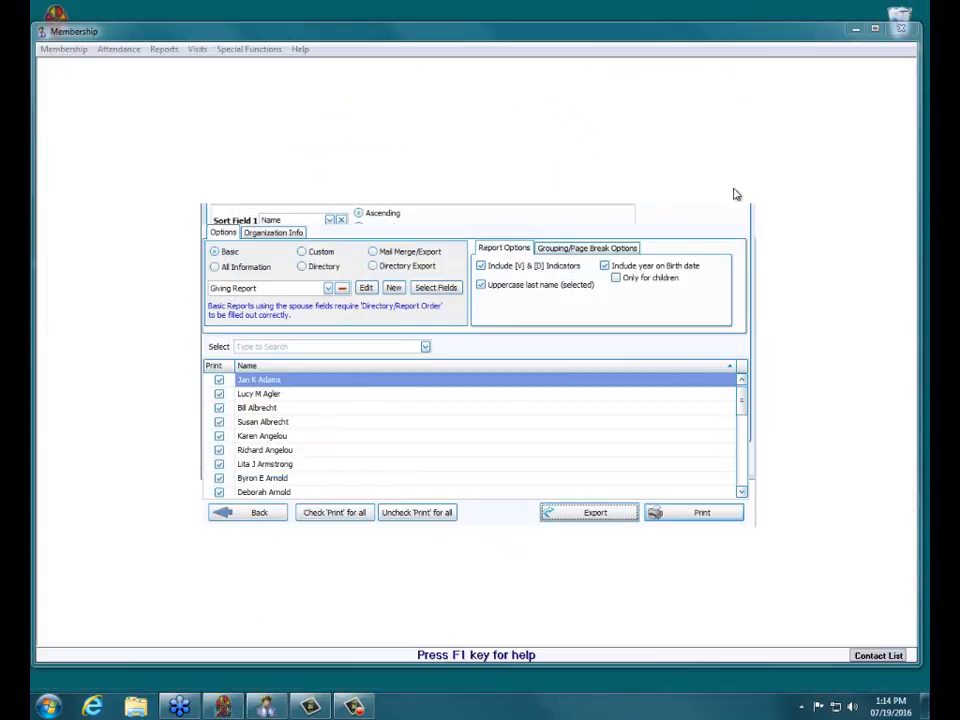
# Step: Close and reopen the Membership module, and start a new Reports/Directory/Export report
pyautogui.click(912, 32)
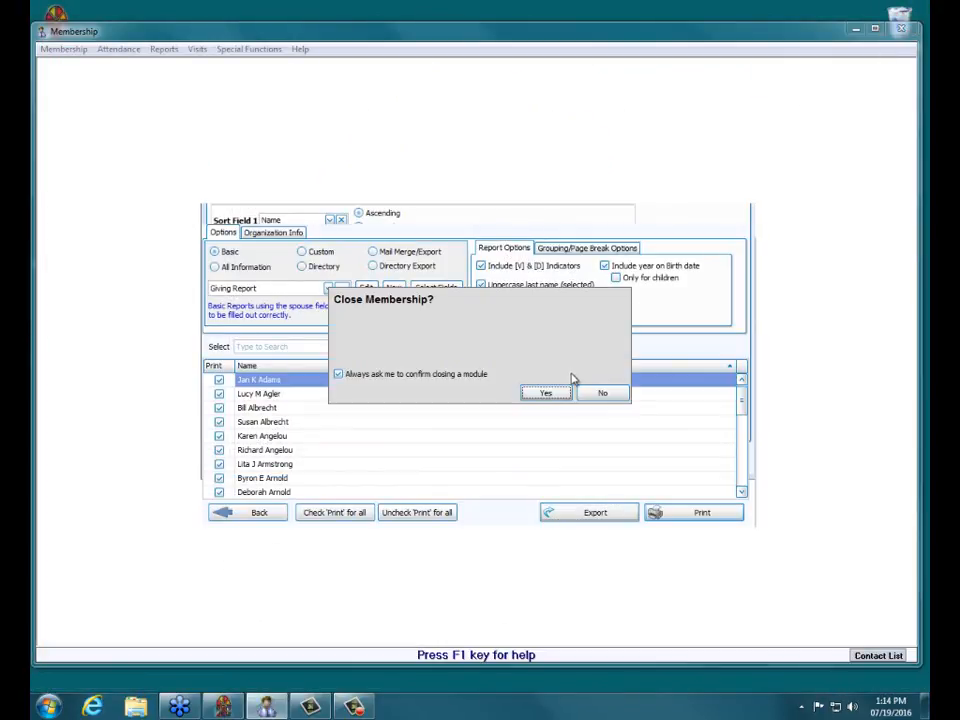
pyautogui.click(548, 392)
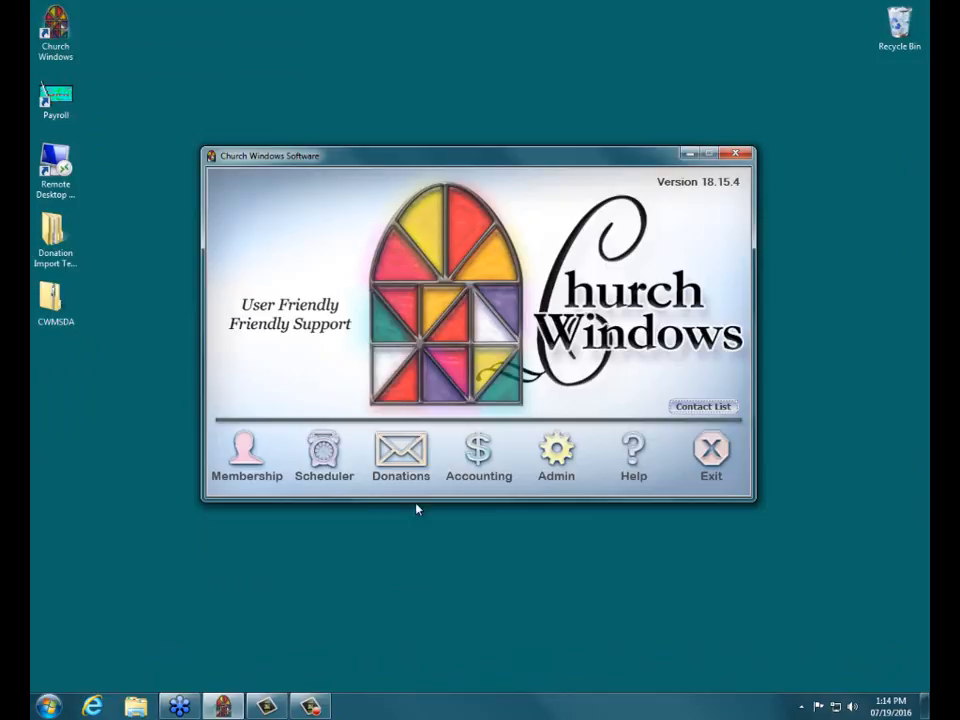
pyautogui.click(260, 465)
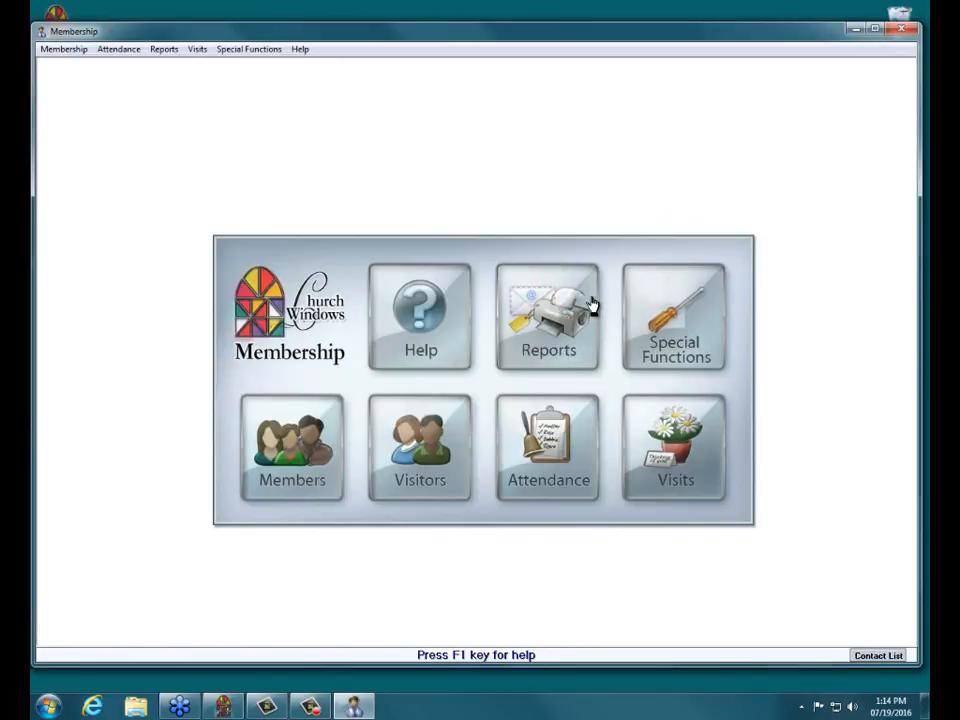
pyautogui.click(588, 305)
pyautogui.click(600, 338)
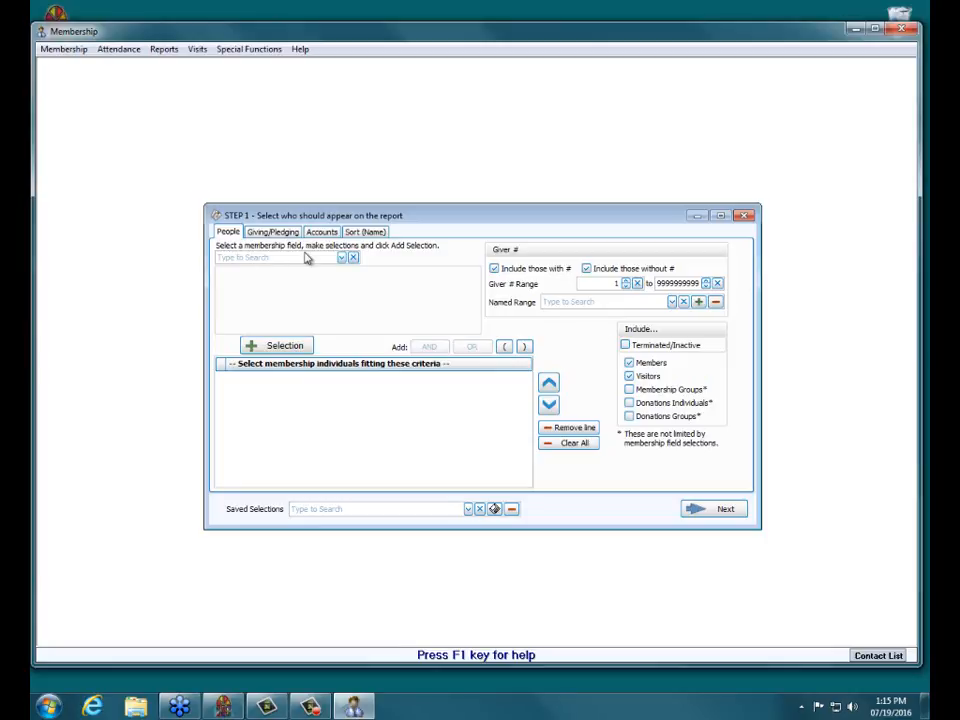
# Step: Start an Attendance criterion that includes the Contemporary Worship, Evening Worship and Sunday AM Worship events
pyautogui.click(341, 257)
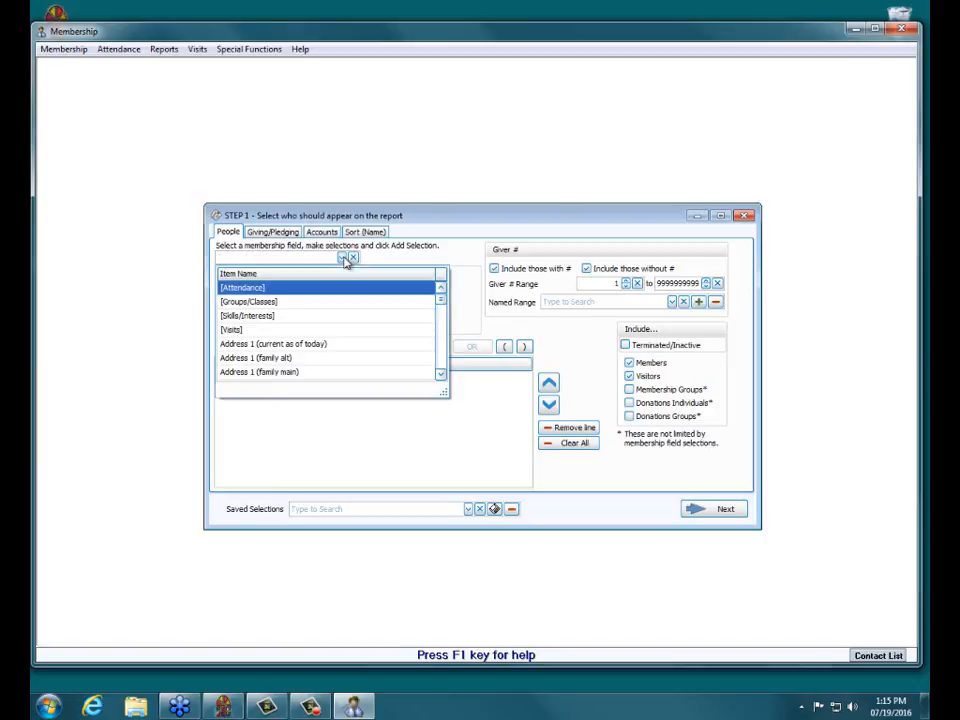
pyautogui.click(250, 292)
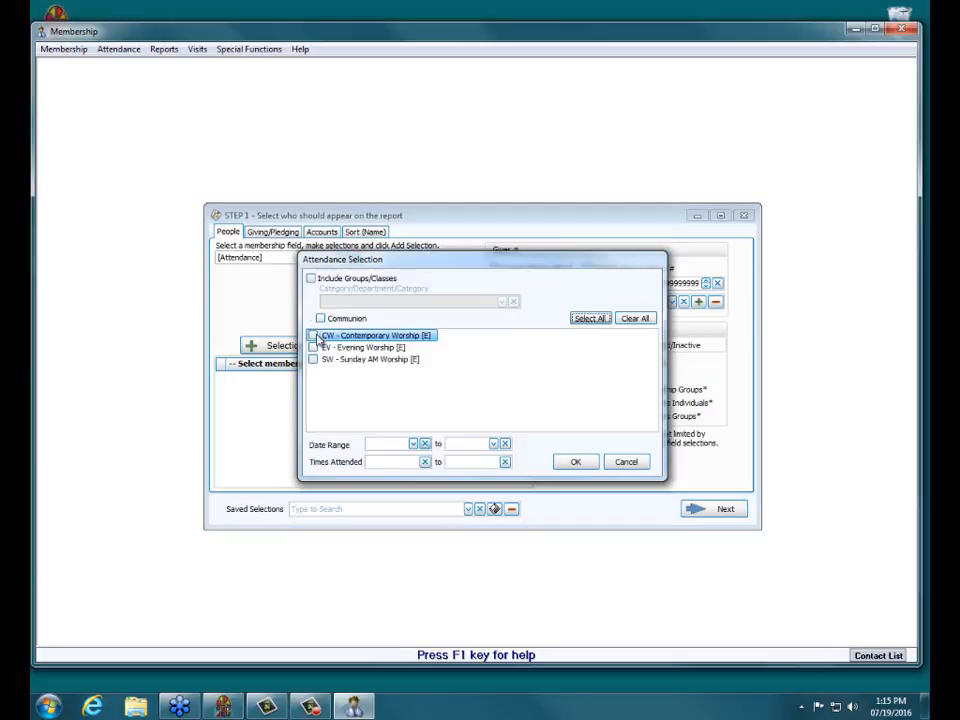
pyautogui.click(315, 336)
pyautogui.click(314, 348)
pyautogui.click(314, 360)
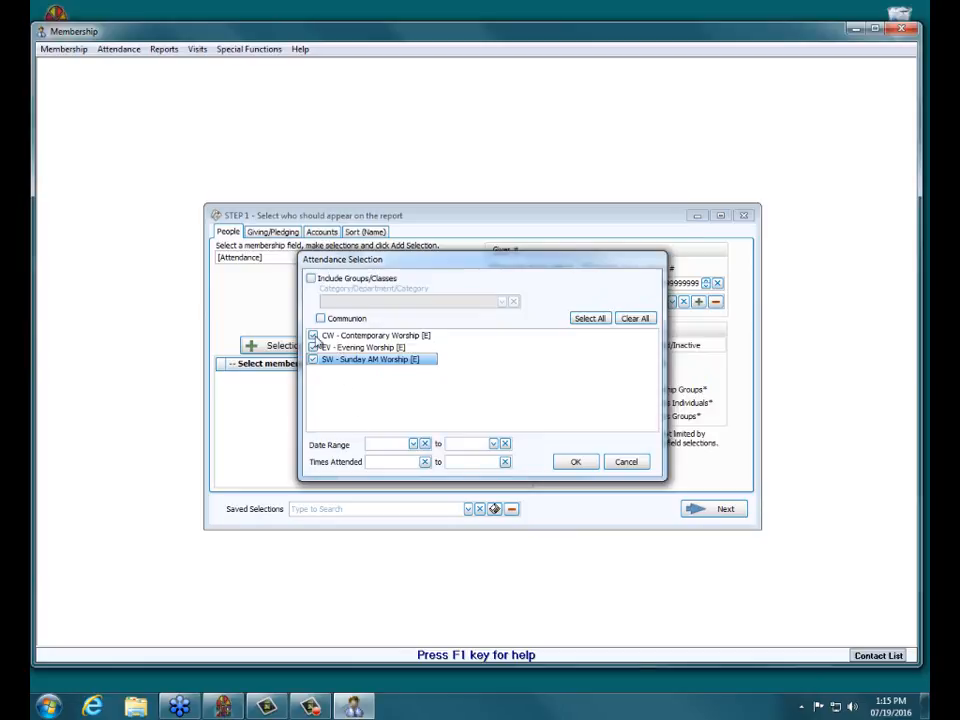
# Step: Set the attendance date range to 01/01/2016 through 12/31/2016
pyautogui.click(375, 444)
pyautogui.write('01')
pyautogui.write('31')
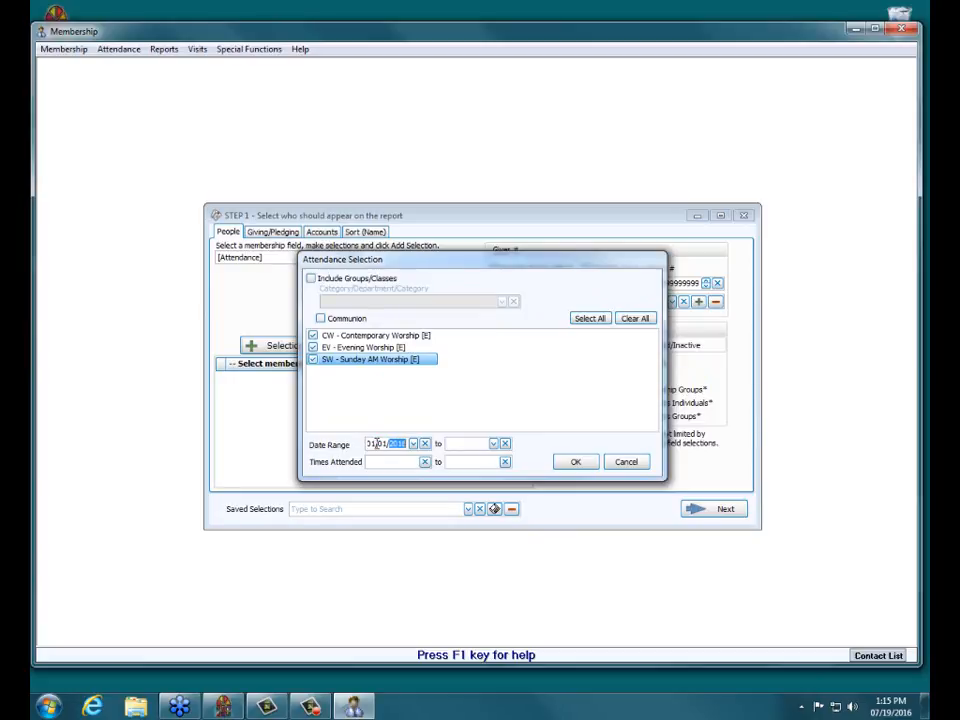
pyautogui.click(477, 443)
pyautogui.write('12/31/2016')
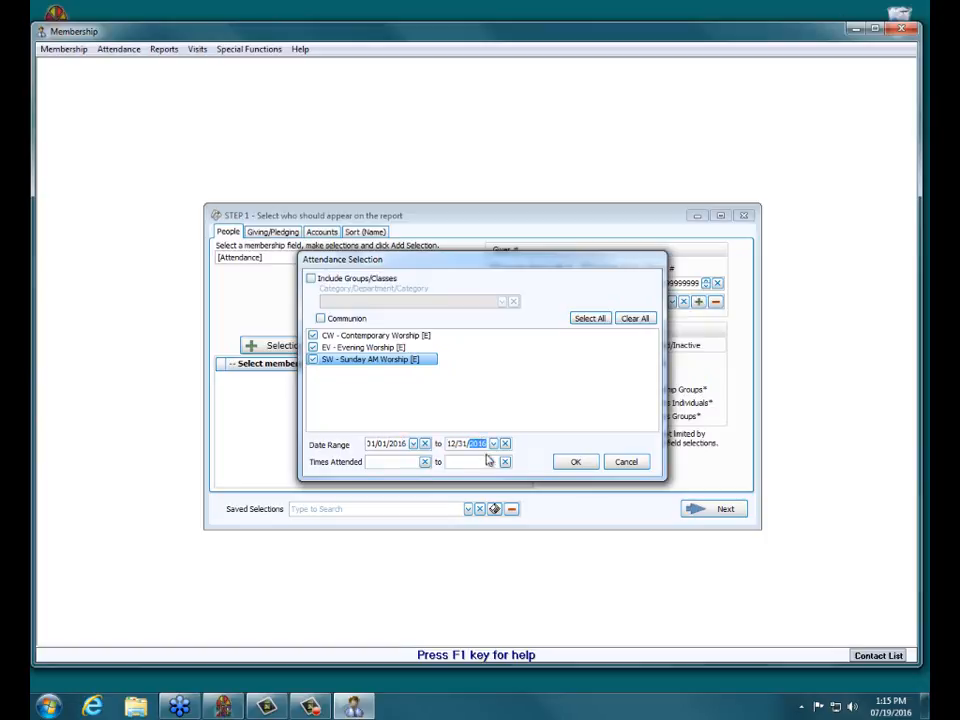
# Step: Set the times attended to 1 to 999 and add the attendance selection to the report criteria
pyautogui.click(392, 461)
pyautogui.write('1')
pyautogui.click(460, 461)
pyautogui.write('999')
pyautogui.click(575, 463)
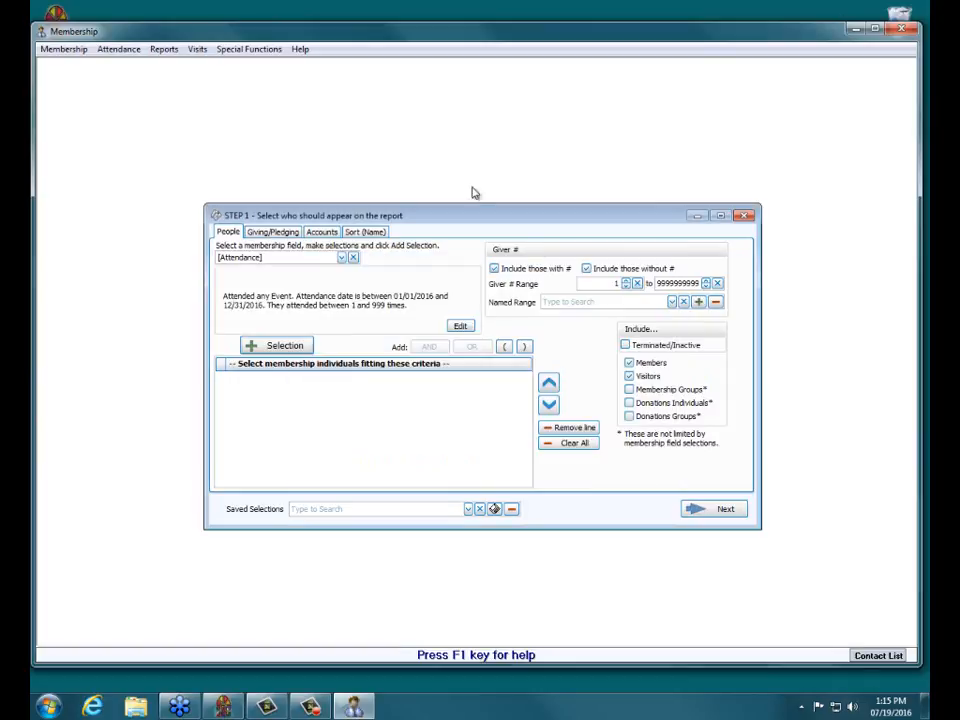
pyautogui.click(283, 348)
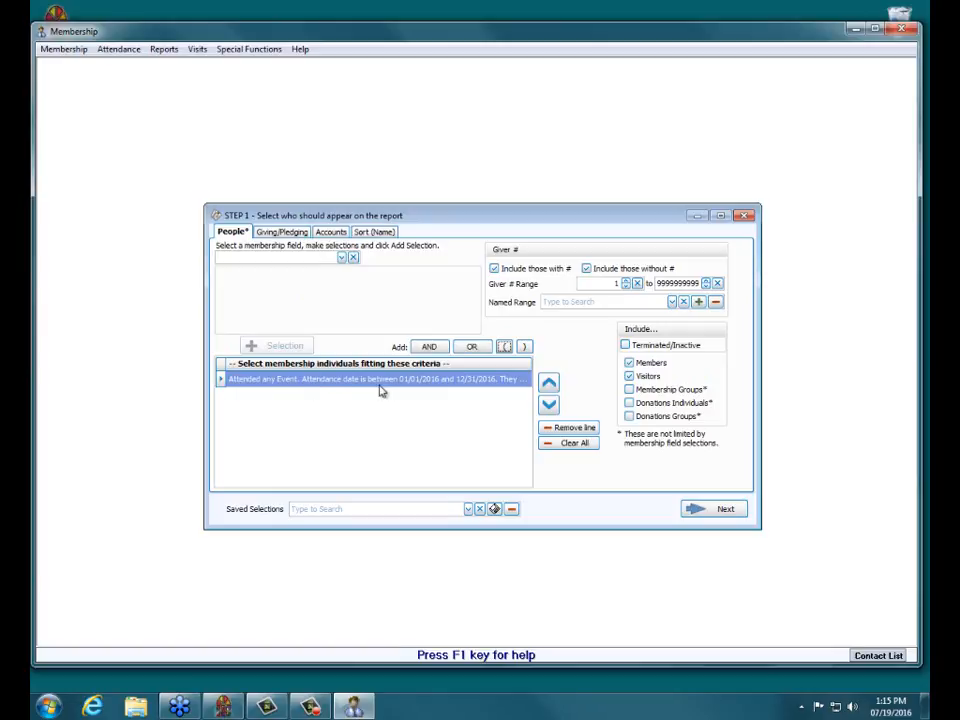
# Step: Exclude visitors and add an AND Status criterion for Active Member, Associate Member, Inactive Member and Out of Town Member
pyautogui.click(635, 381)
pyautogui.click(429, 346)
pyautogui.click(343, 257)
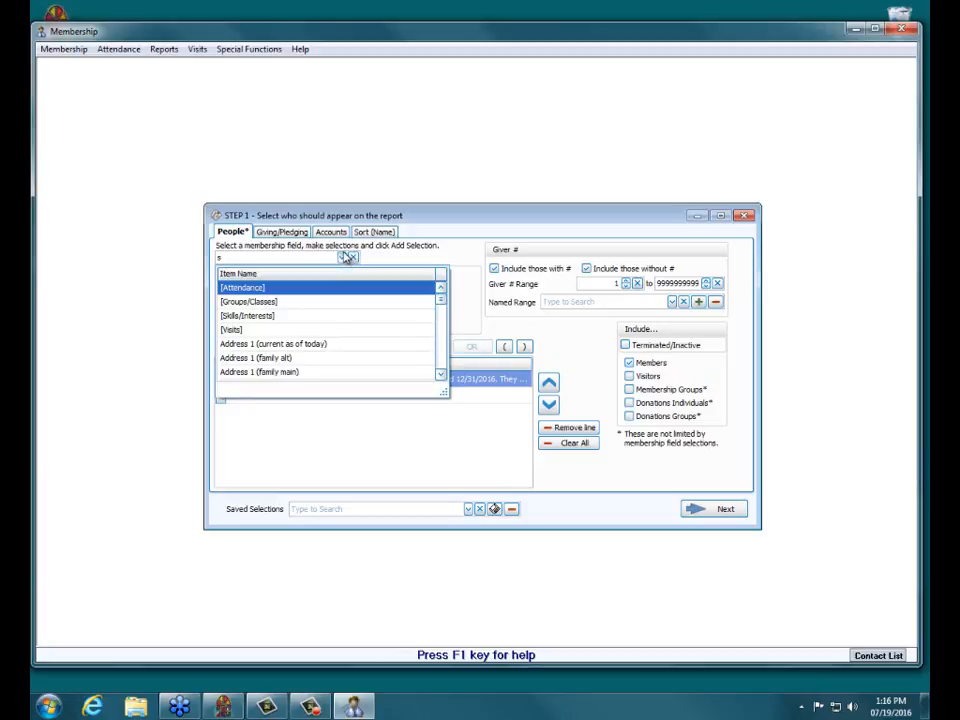
pyautogui.write('s')
pyautogui.moveTo(438, 307); pyautogui.dragTo(440, 356)
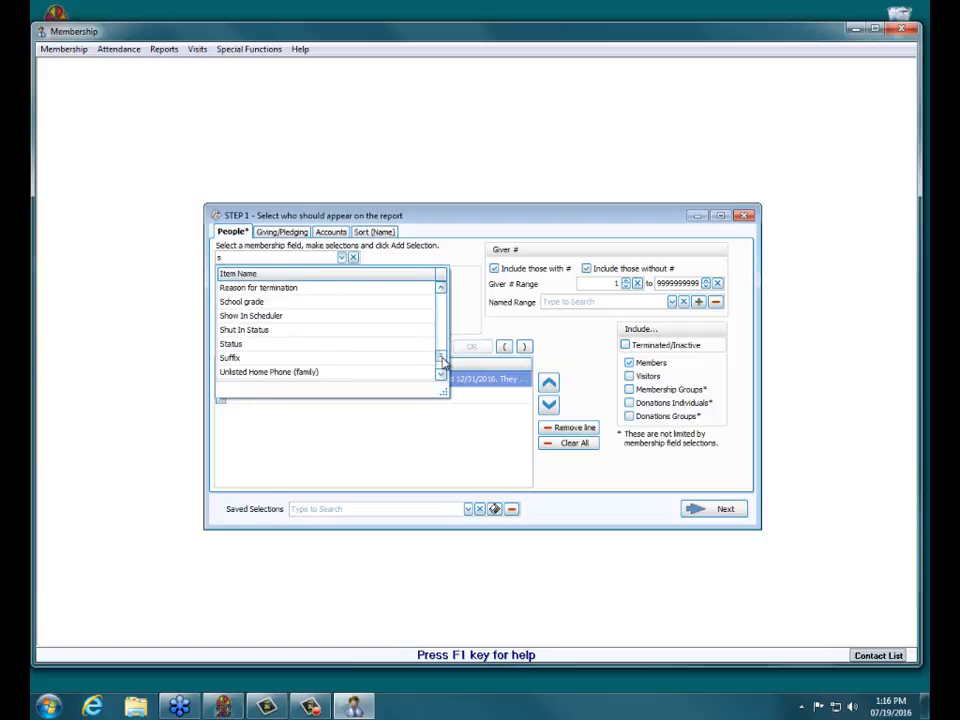
pyautogui.click(268, 343)
pyautogui.click(268, 300)
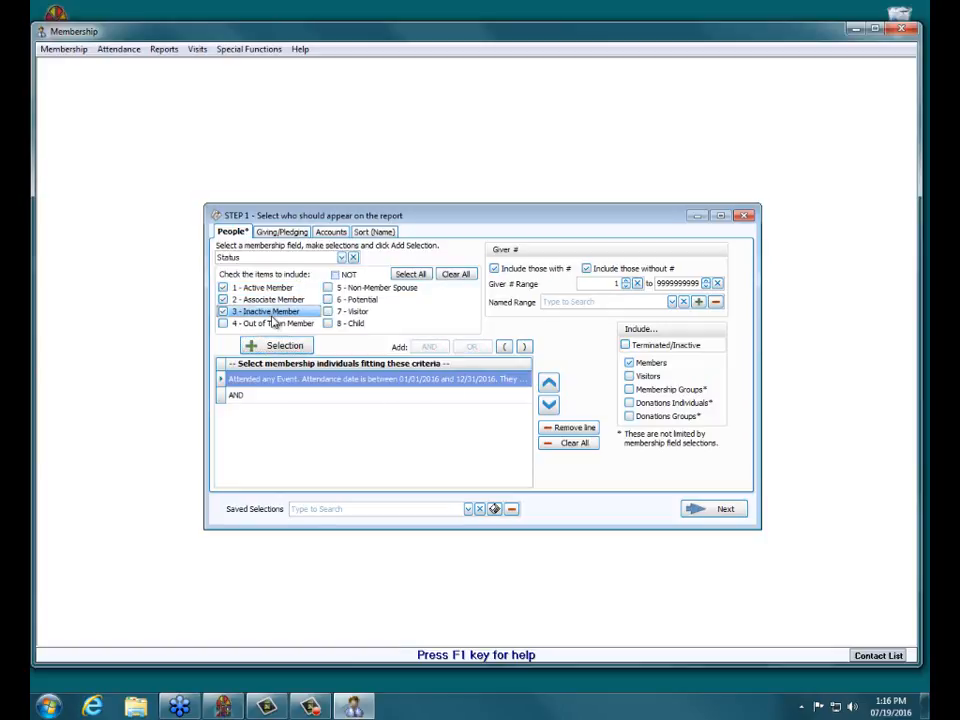
pyautogui.click(271, 311)
pyautogui.click(273, 323)
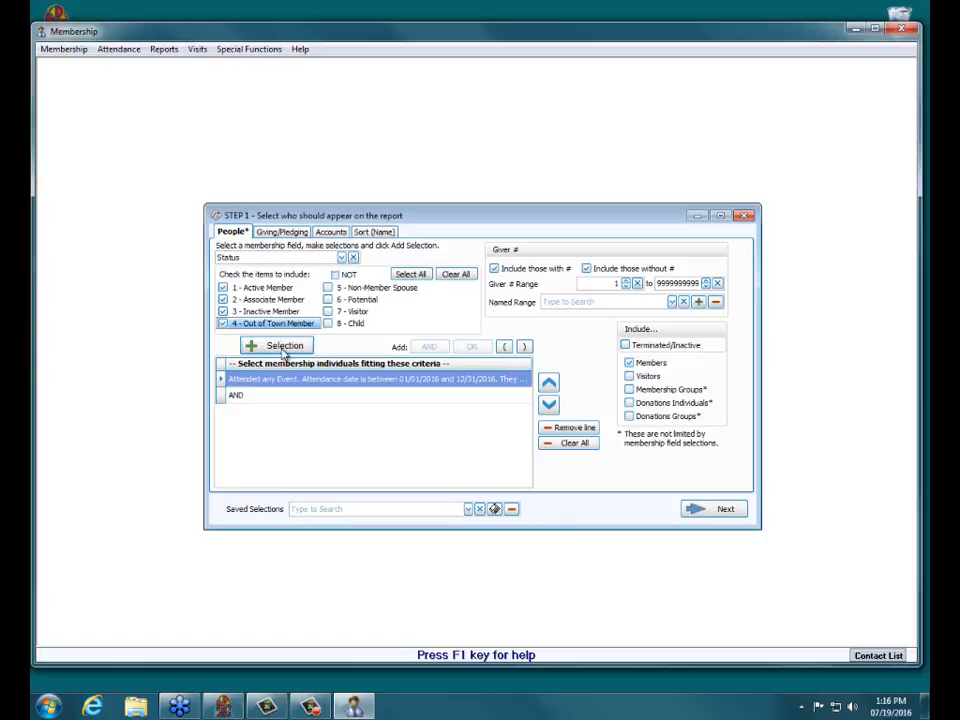
pyautogui.click(284, 350)
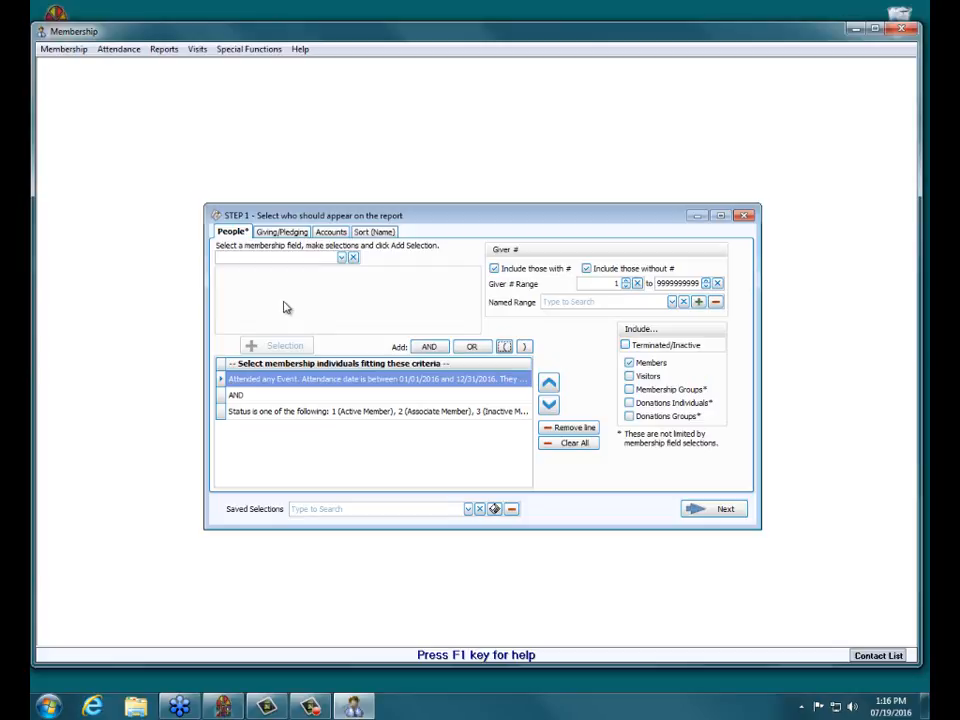
# Step: Include all giving but only those who did not pledge, and check the account and sort settings
pyautogui.click(284, 232)
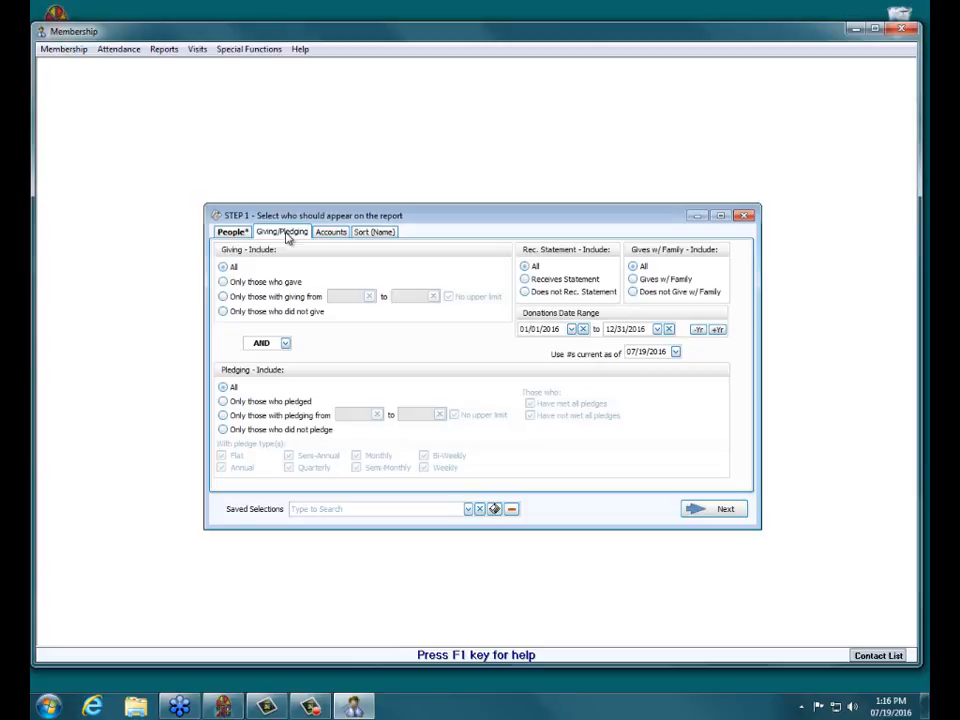
pyautogui.click(224, 268)
pyautogui.click(280, 432)
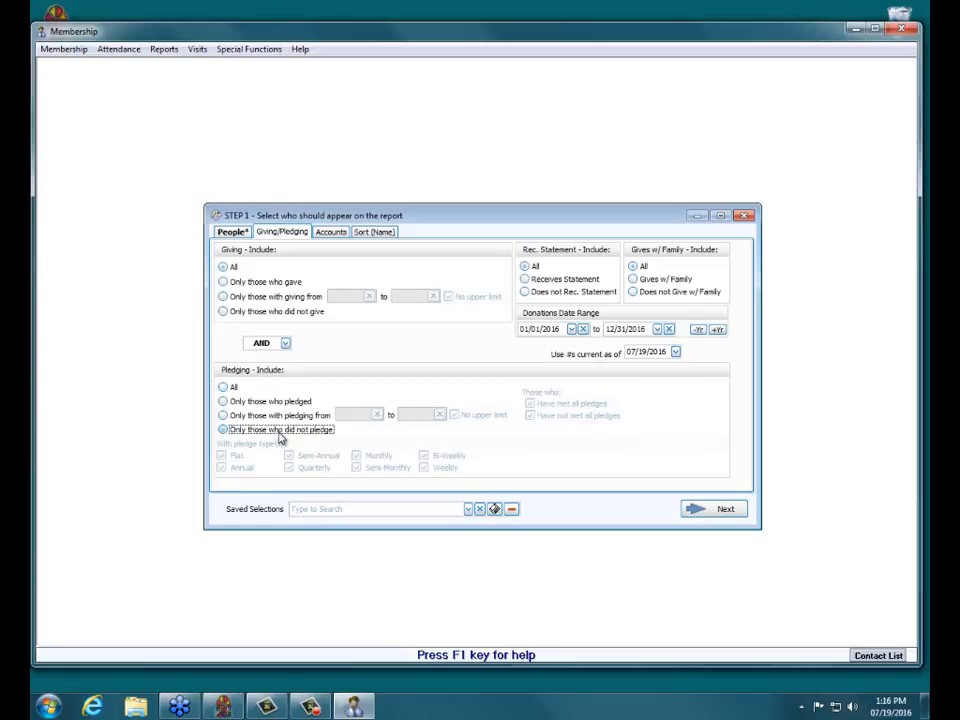
pyautogui.click(331, 234)
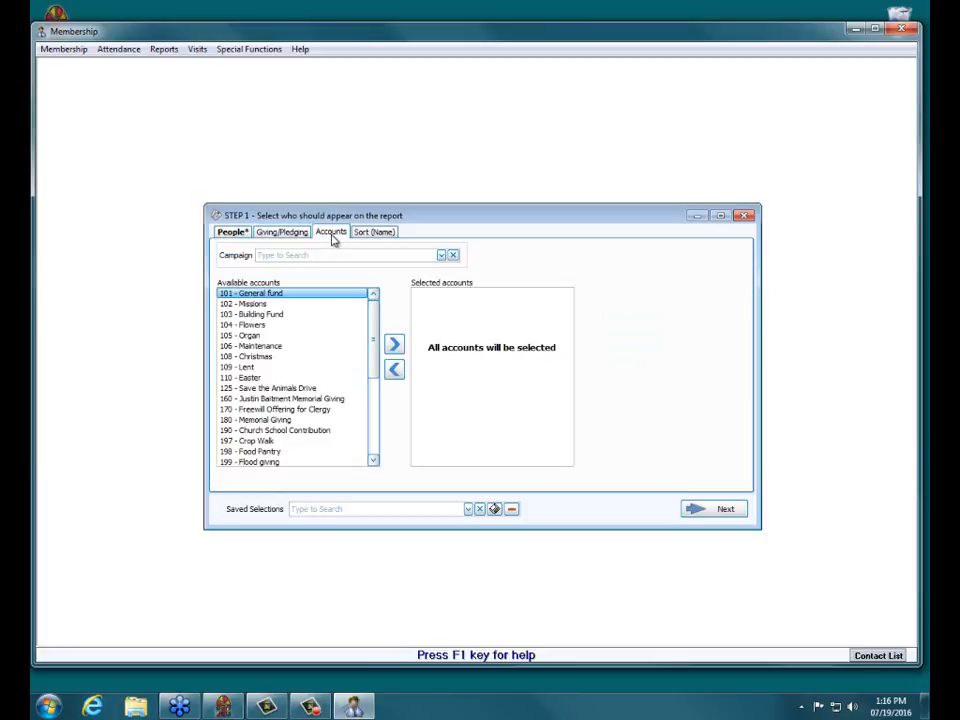
pyautogui.click(372, 234)
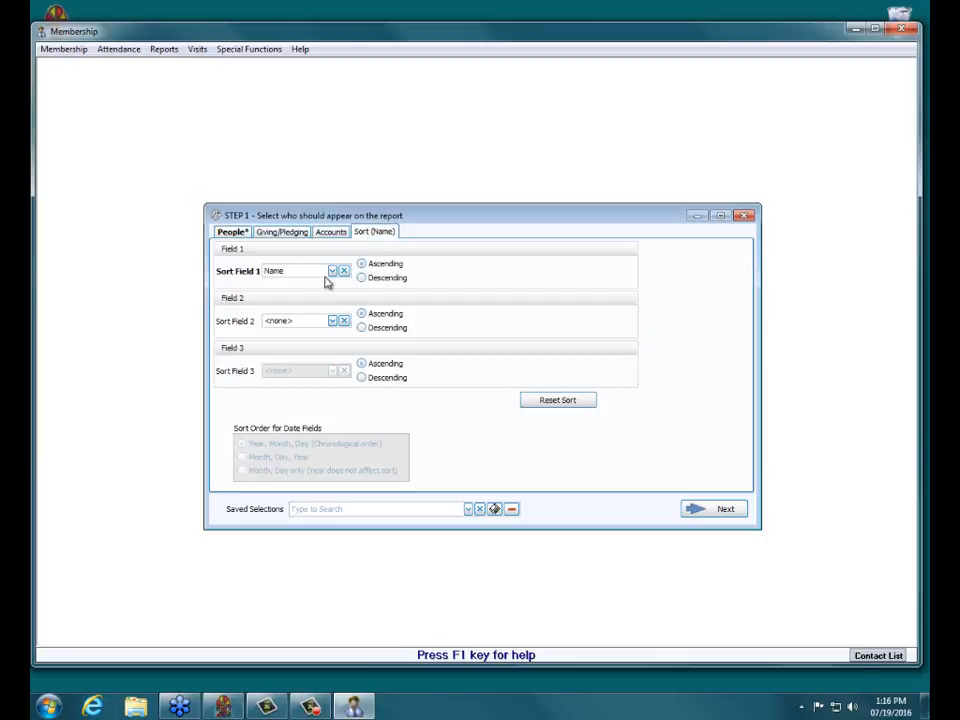
# Step: Generate the Basic Giving Report preview for the selected attendees, review it, and close the preview
pyautogui.click(703, 511)
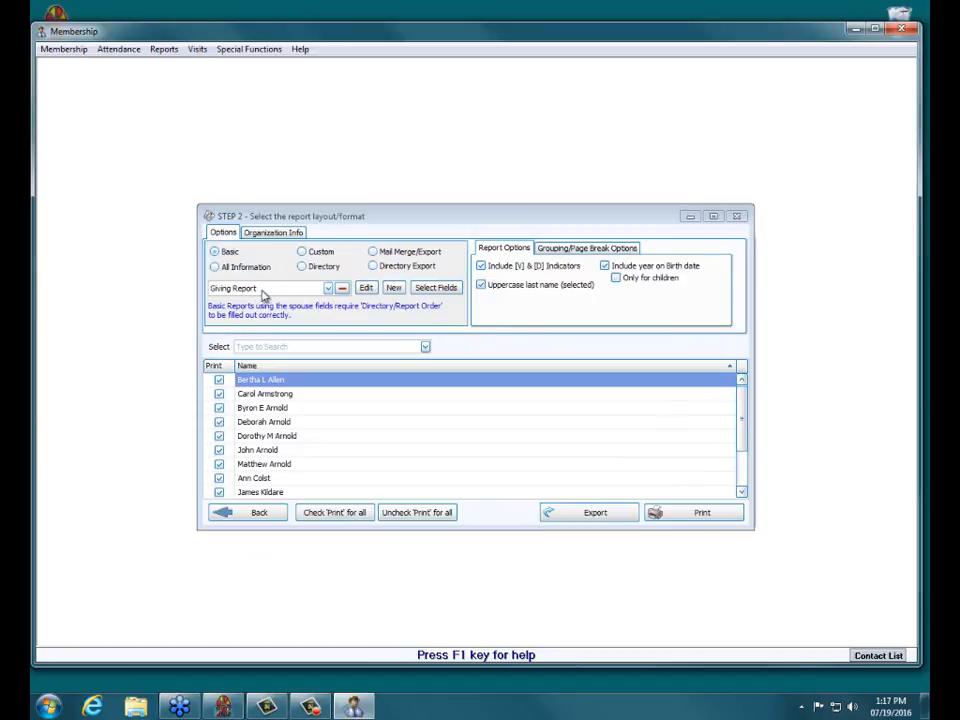
pyautogui.click(723, 520)
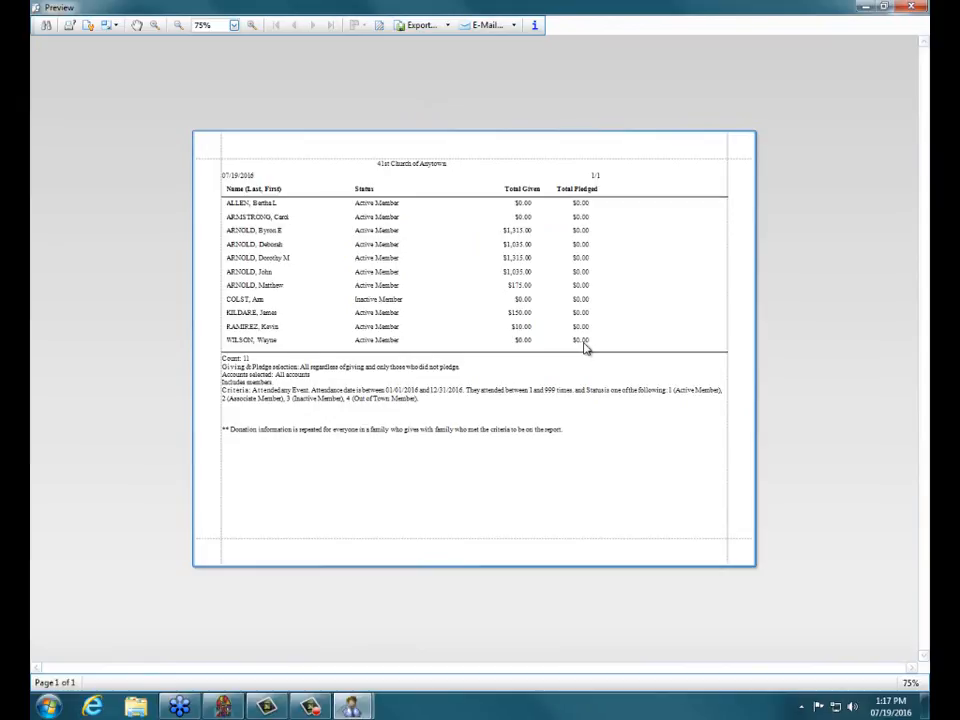
pyautogui.click(911, 8)
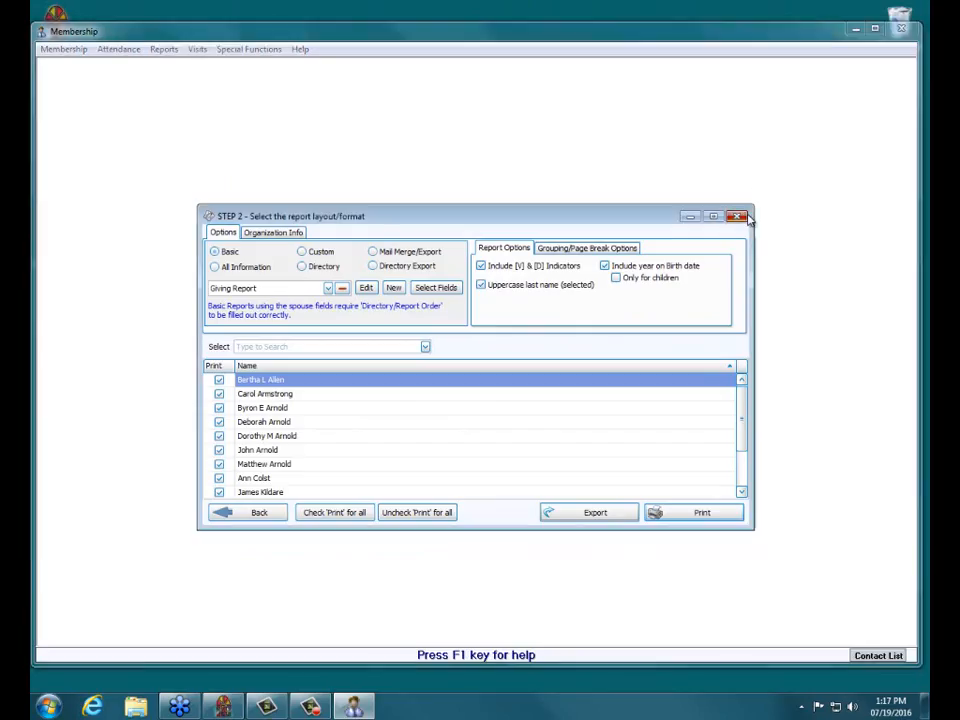
# Step: Close the report layout window and start another Reports/Directory/Export report
pyautogui.click(740, 216)
pyautogui.click(542, 349)
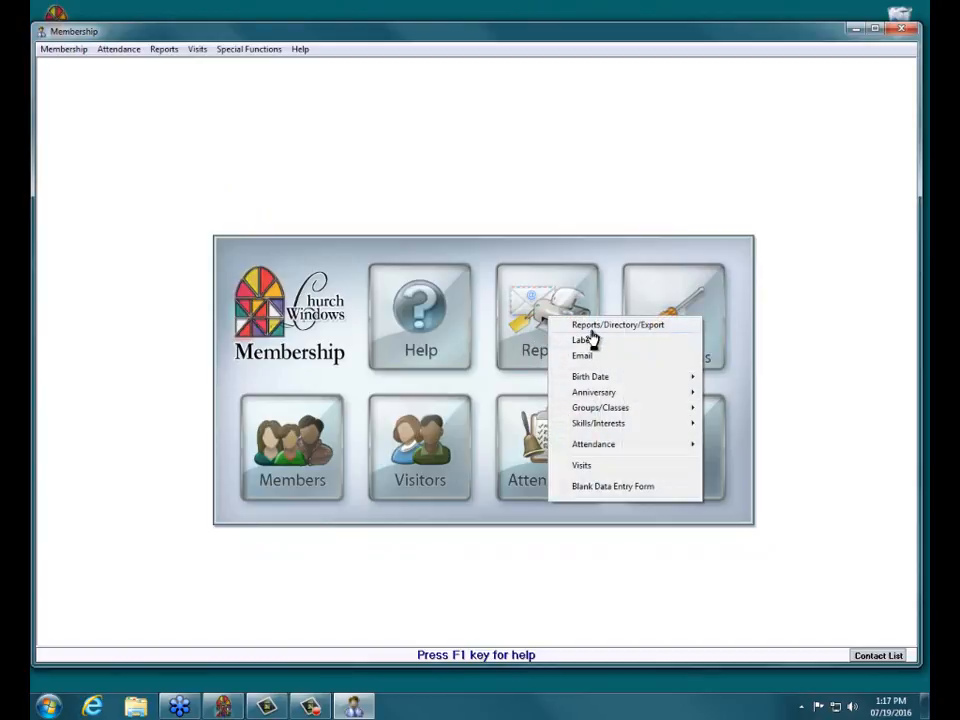
pyautogui.click(603, 325)
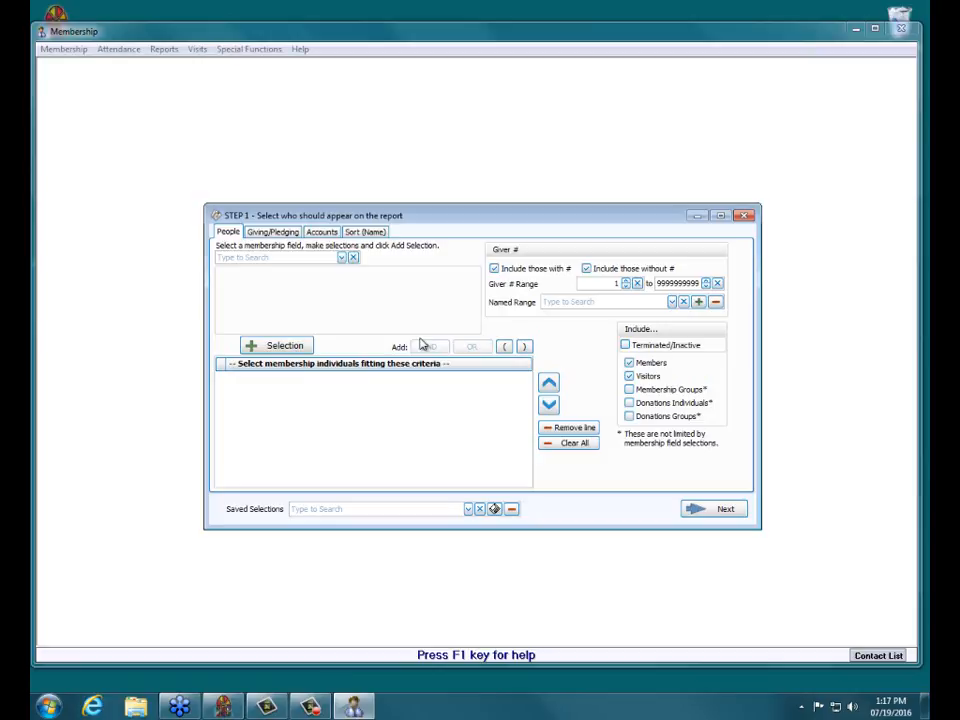
# Step: Limit the report to people who did not give and who pledged
pyautogui.click(263, 234)
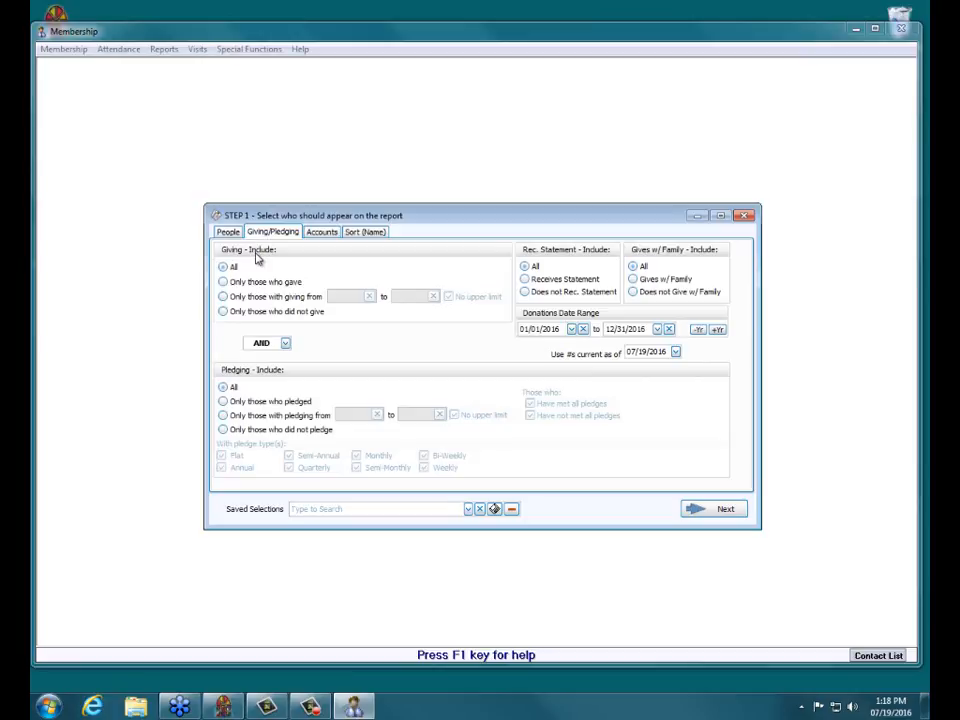
pyautogui.click(278, 313)
pyautogui.click(282, 403)
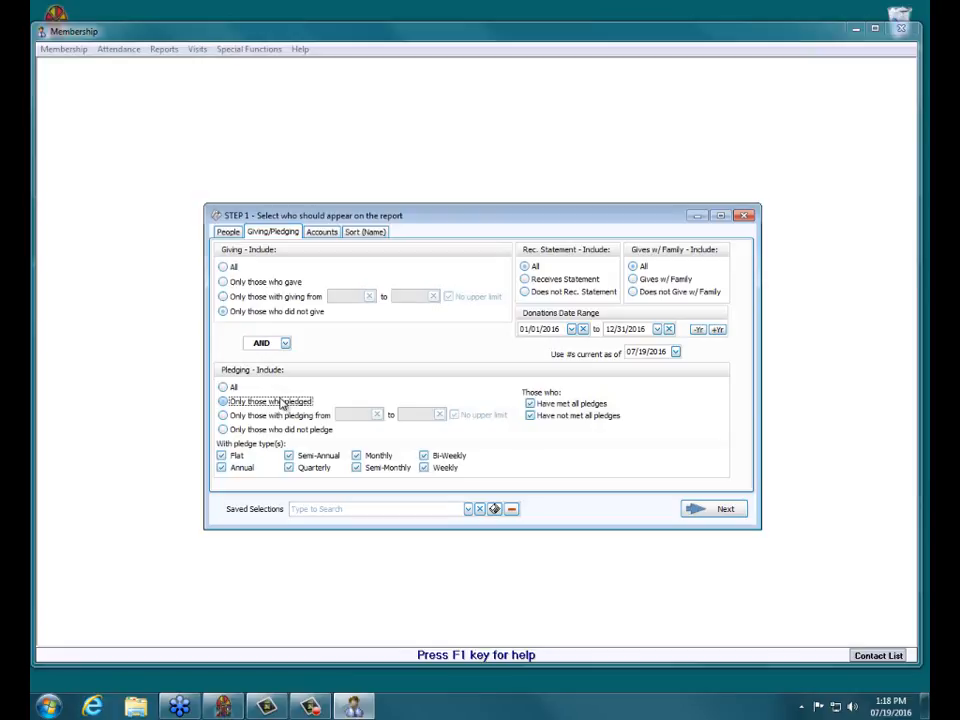
# Step: Choose the General Fund 2016 campaign for the report's account selection
pyautogui.click(322, 233)
pyautogui.click(441, 255)
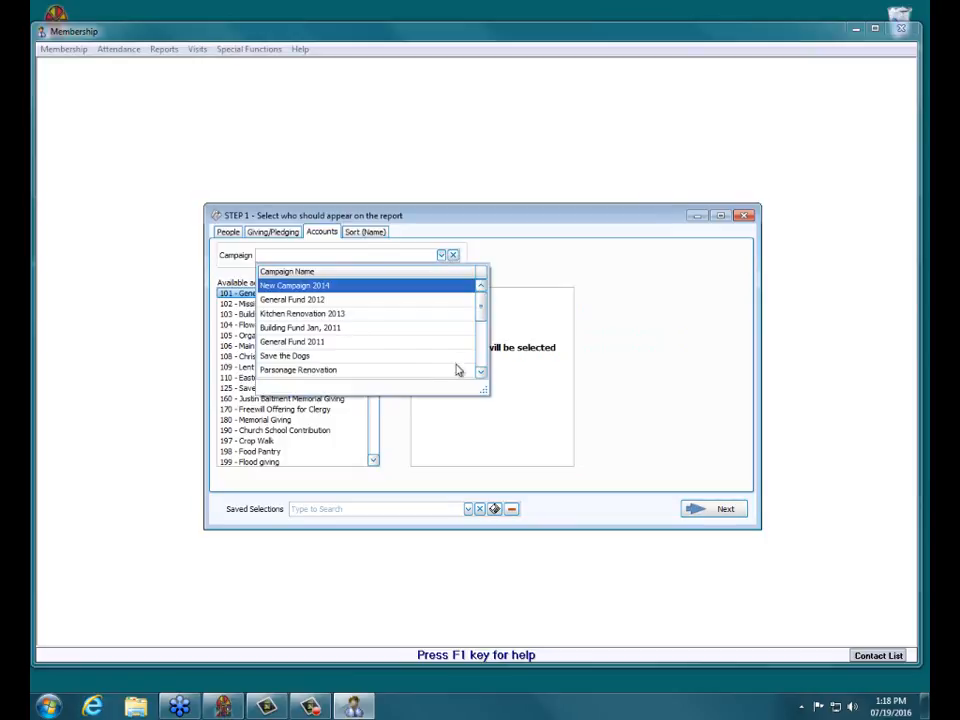
pyautogui.click(480, 372)
pyautogui.click(480, 372)
pyautogui.click(480, 372)
pyautogui.click(480, 372)
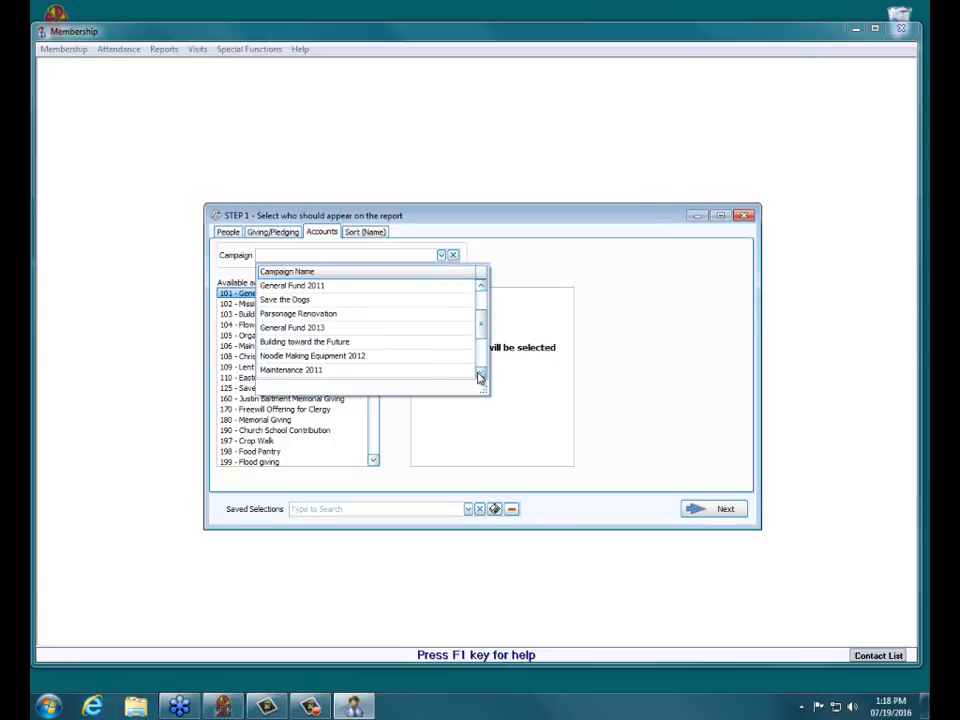
pyautogui.click(480, 372)
pyautogui.click(480, 372)
pyautogui.click(480, 372)
pyautogui.click(352, 356)
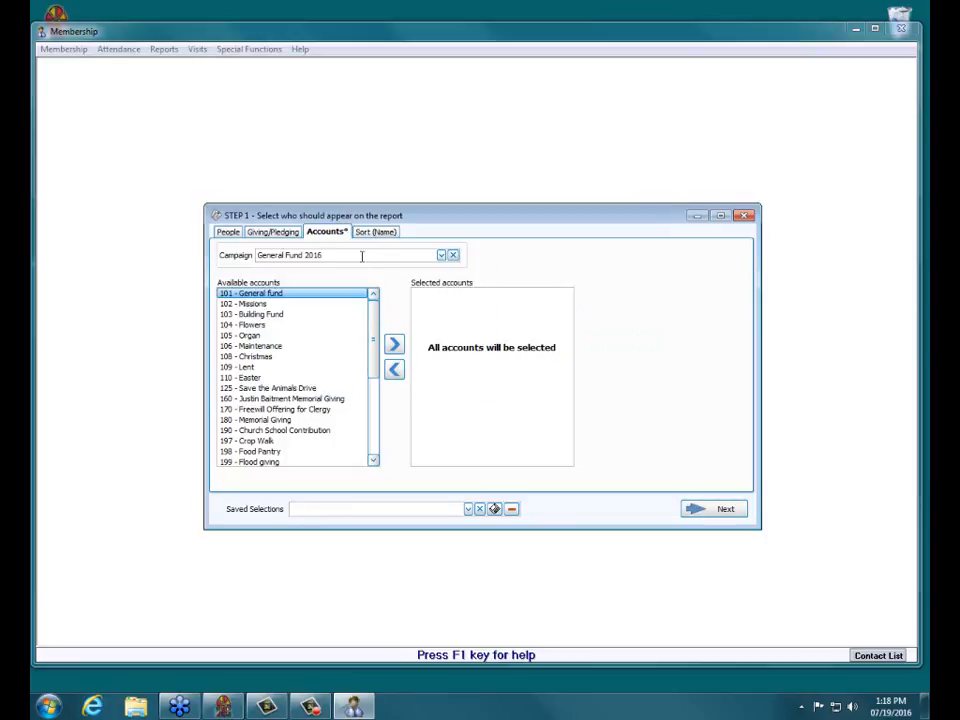
# Step: Generate the Basic Giving Report preview for the selected pledgers, review it, and close the preview and report layout window
pyautogui.click(697, 510)
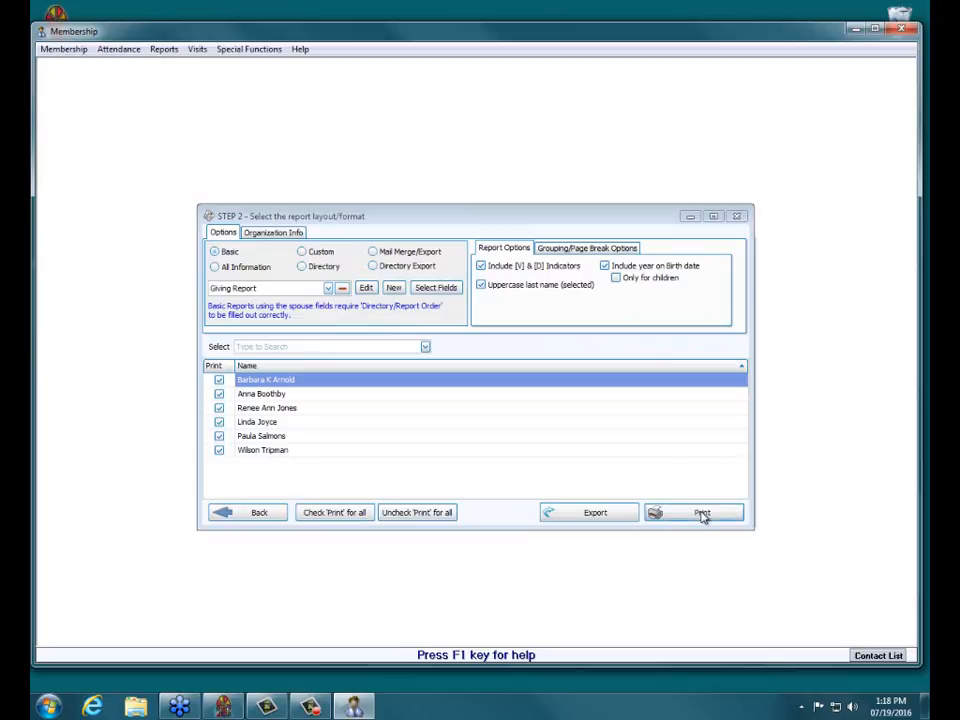
pyautogui.click(702, 514)
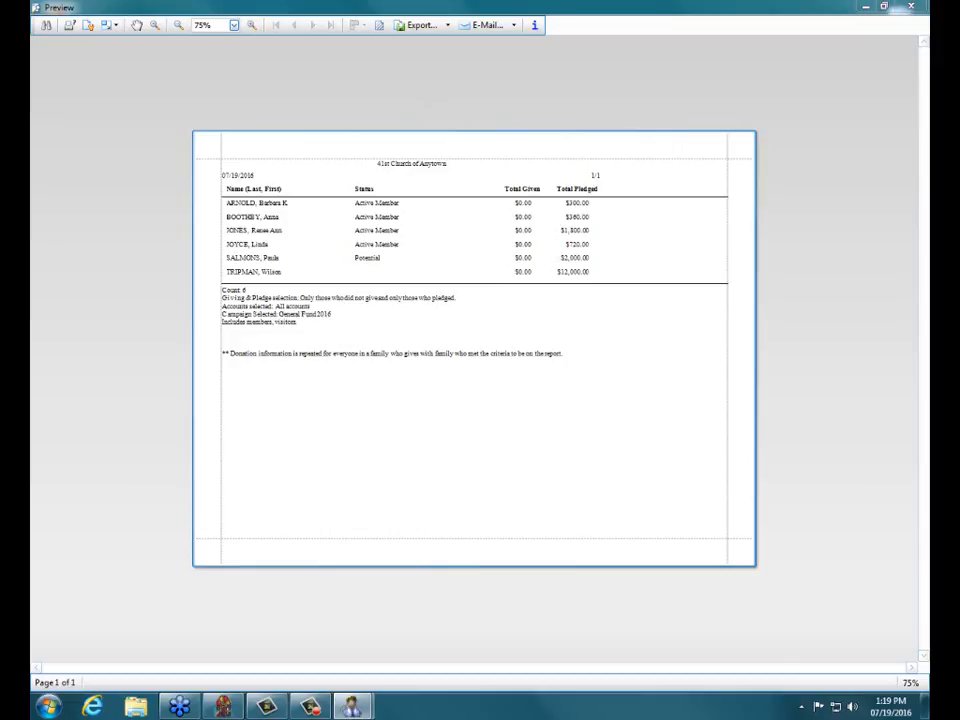
pyautogui.click(909, 8)
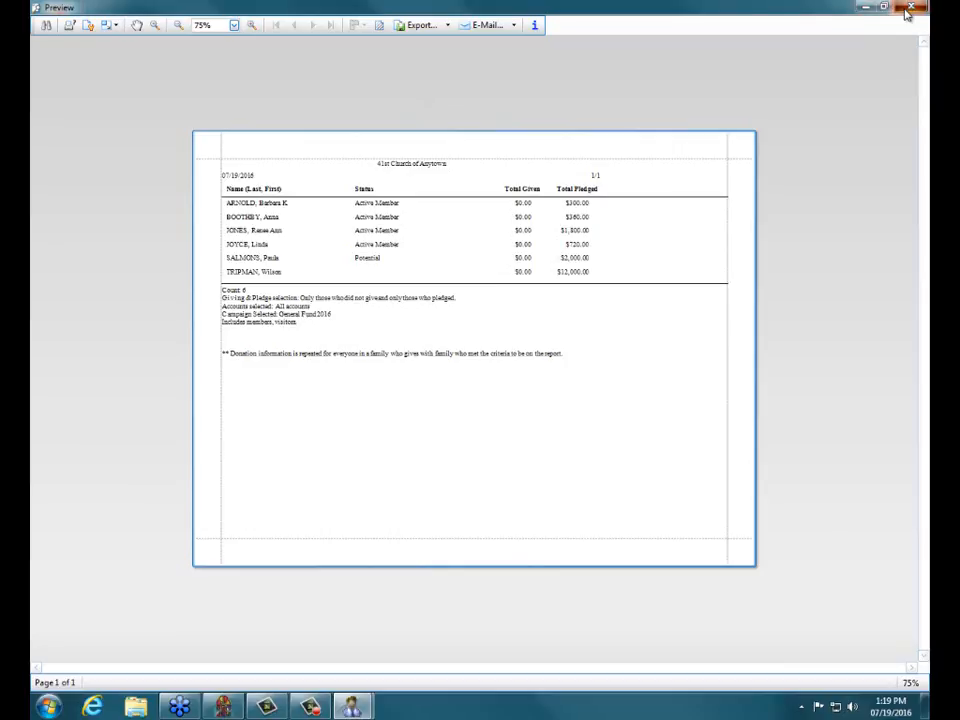
pyautogui.click(737, 217)
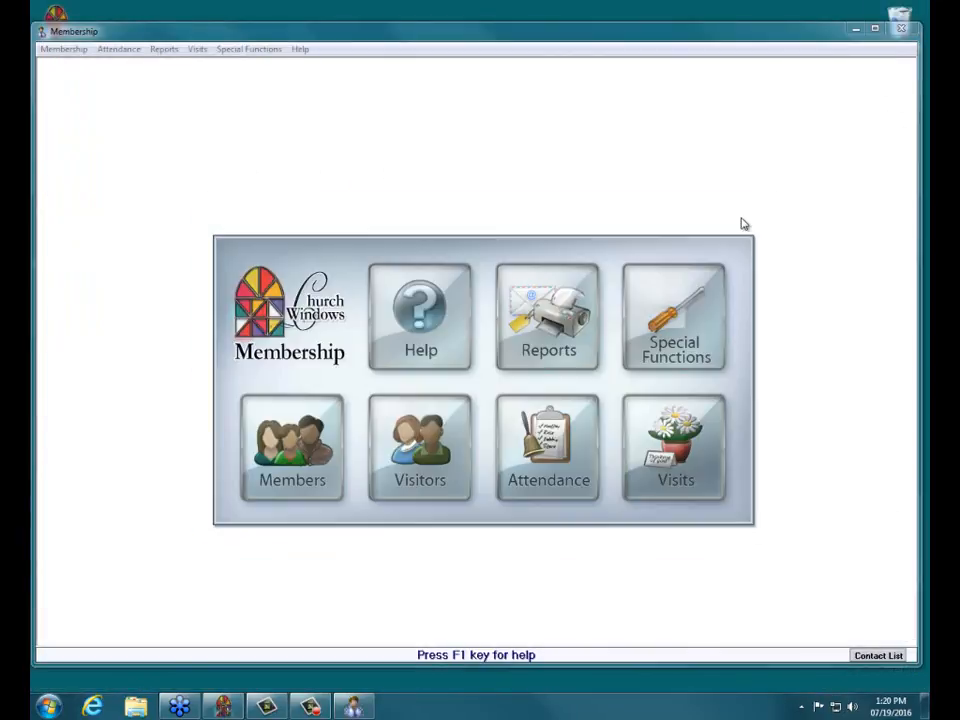
# Step: Start an email selection from the reports, include only those who gave, and continue to the list of email recipients
pyautogui.click(560, 345)
pyautogui.click(583, 356)
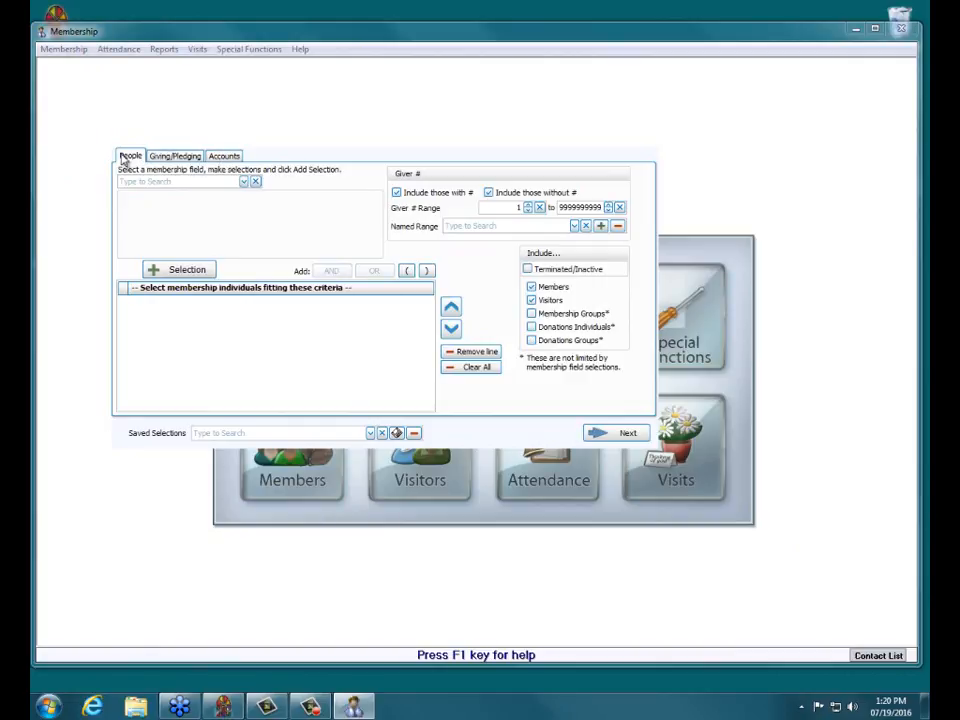
pyautogui.click(178, 156)
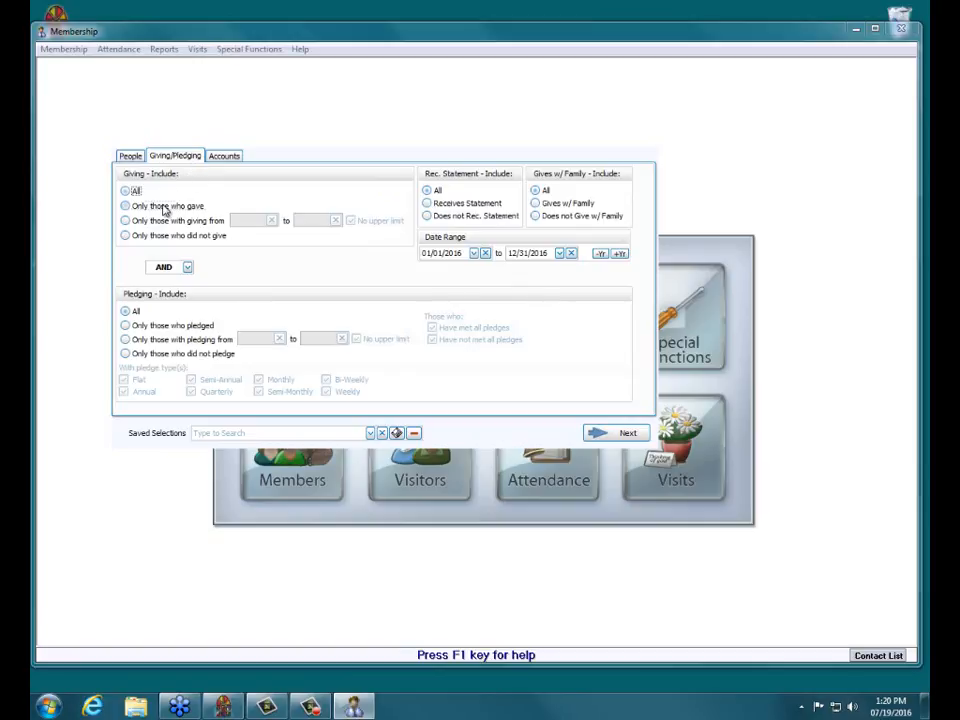
pyautogui.click(125, 206)
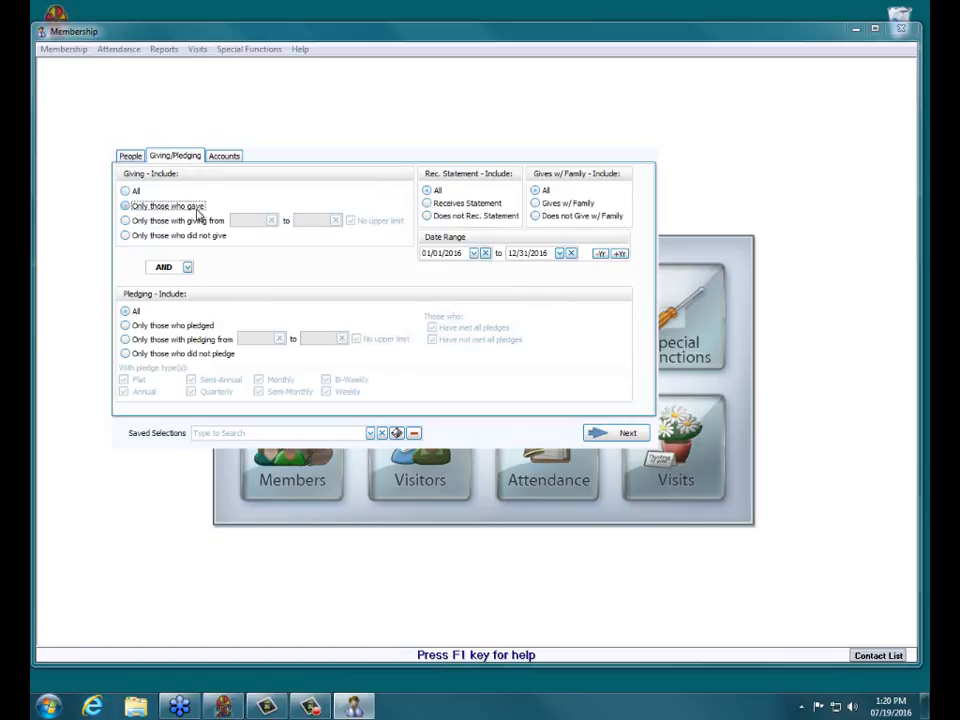
pyautogui.click(602, 433)
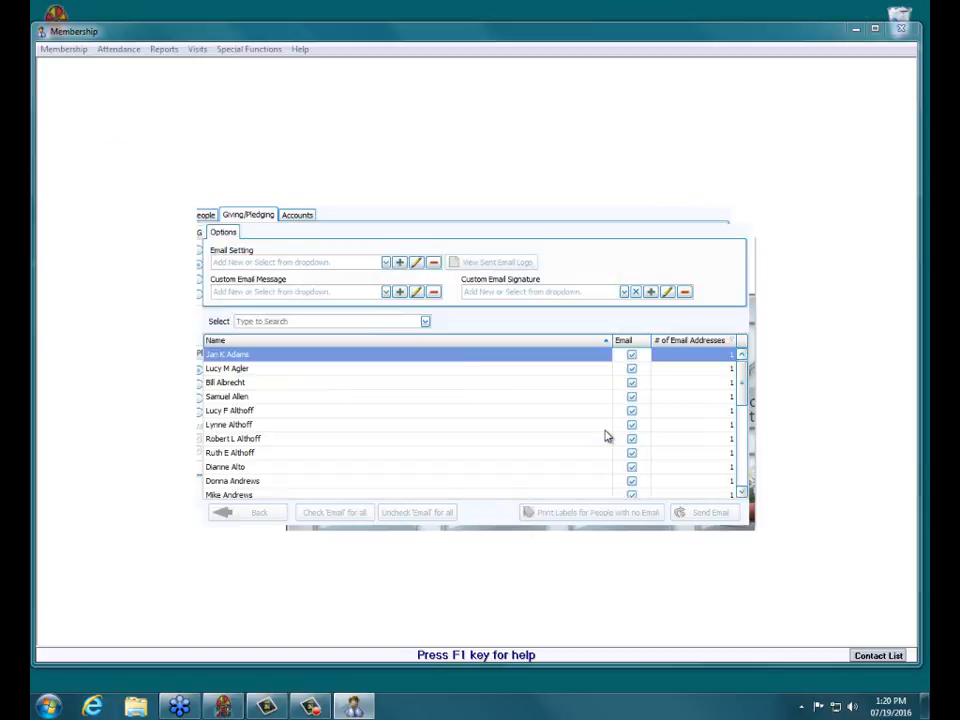